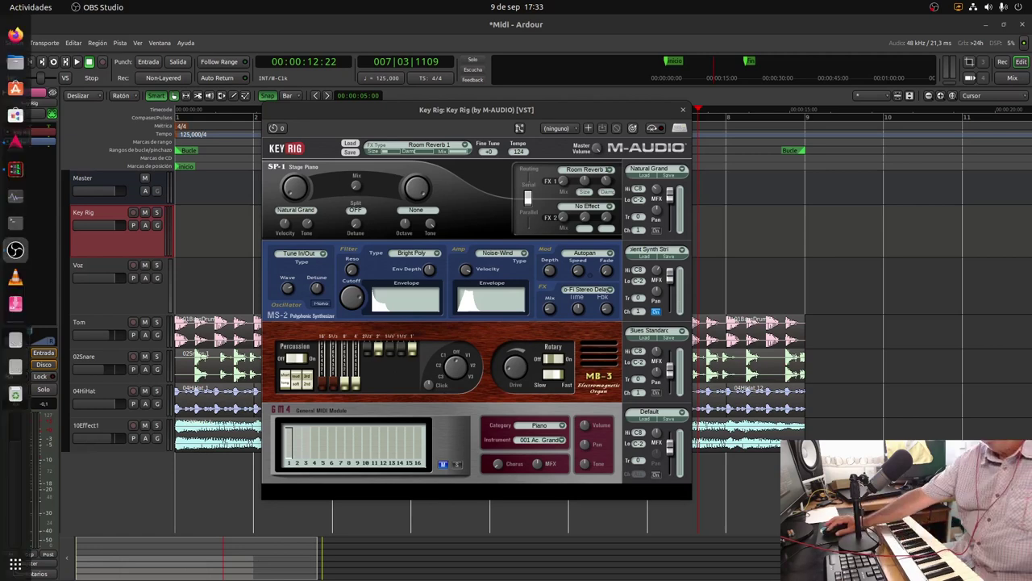
Switch to Carla and reposition the iO Hub Estéreo analógico Monitor node below the iO Hub capture node in the patchbay
key("alt+Tab")
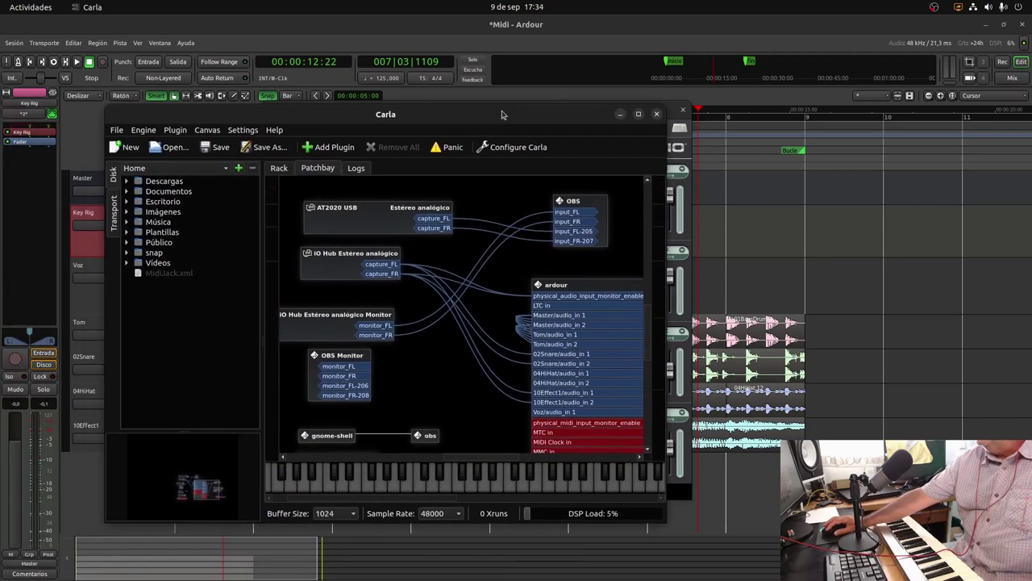
left_click(638, 115)
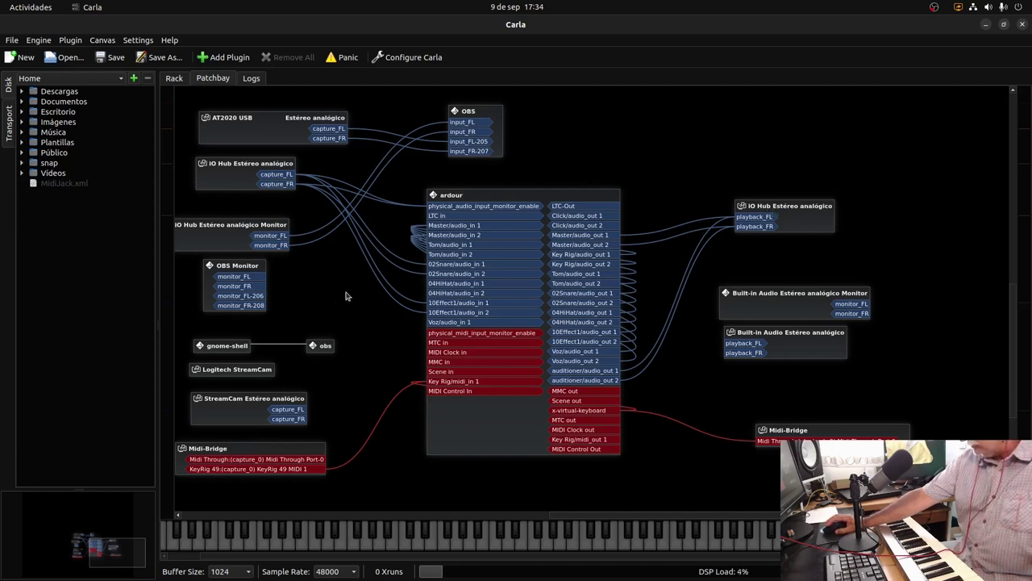
left_click_drag(229, 229, 262, 214)
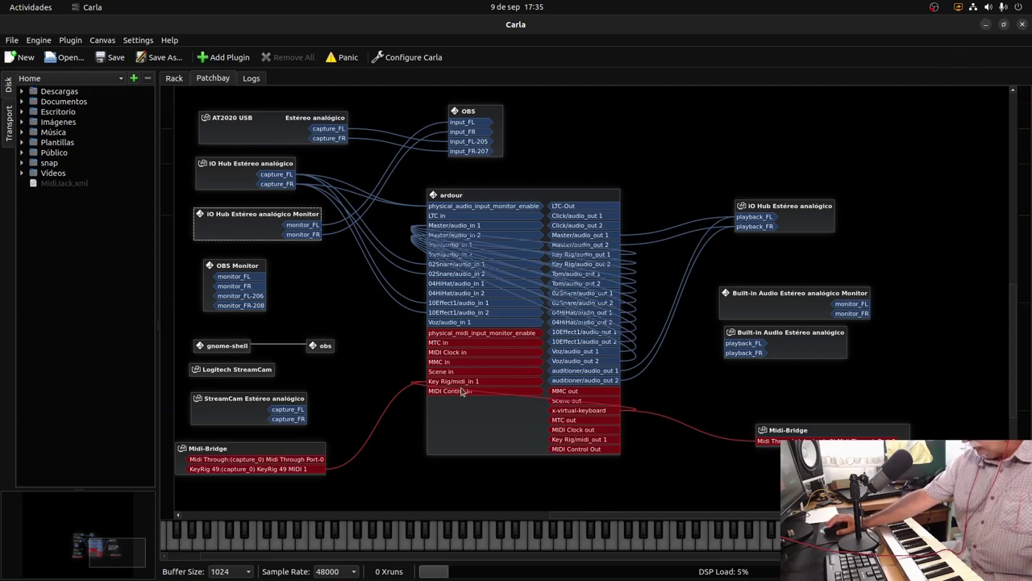
left_click(985, 28)
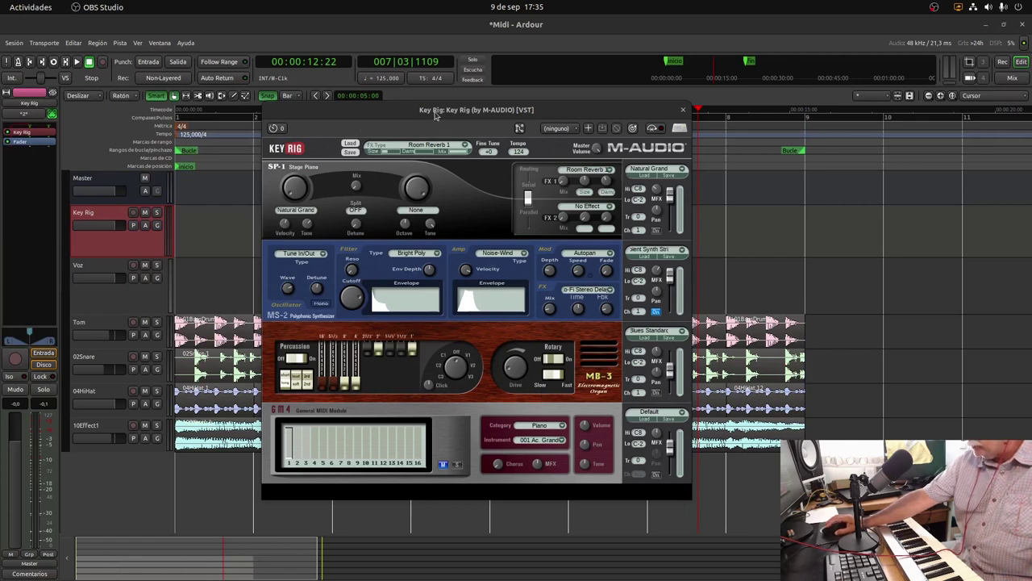
Close the Key Rig plugin window to uncover the Ardour session's tracks
left_click_drag(438, 117, 622, 135)
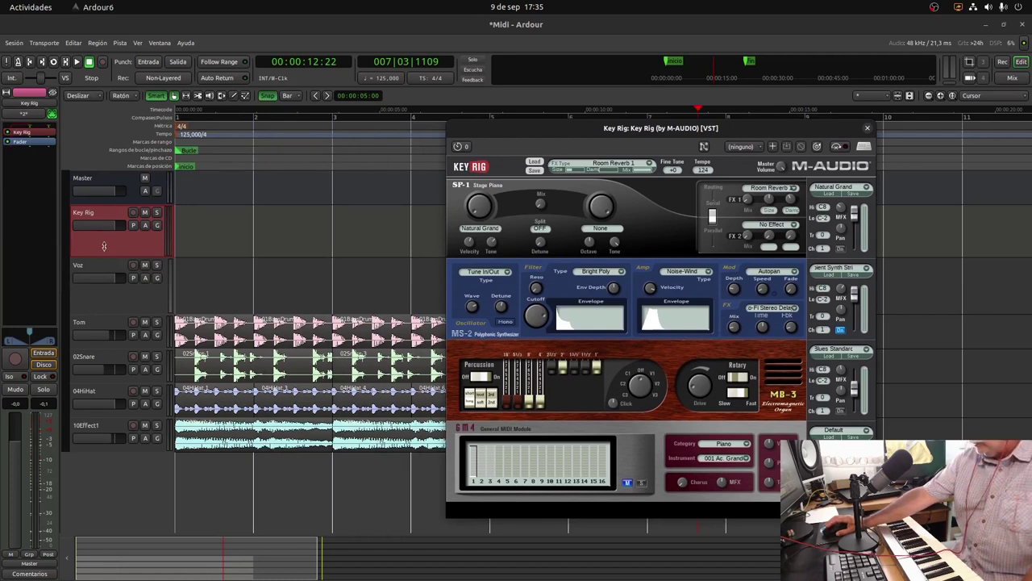
left_click_drag(567, 126, 426, 85)
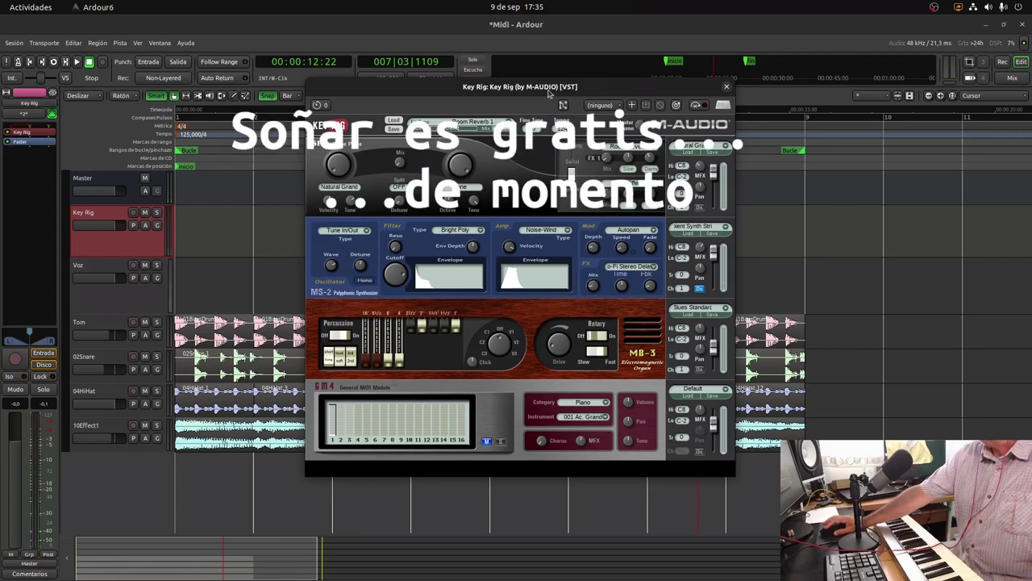
left_click_drag(521, 94, 678, 101)
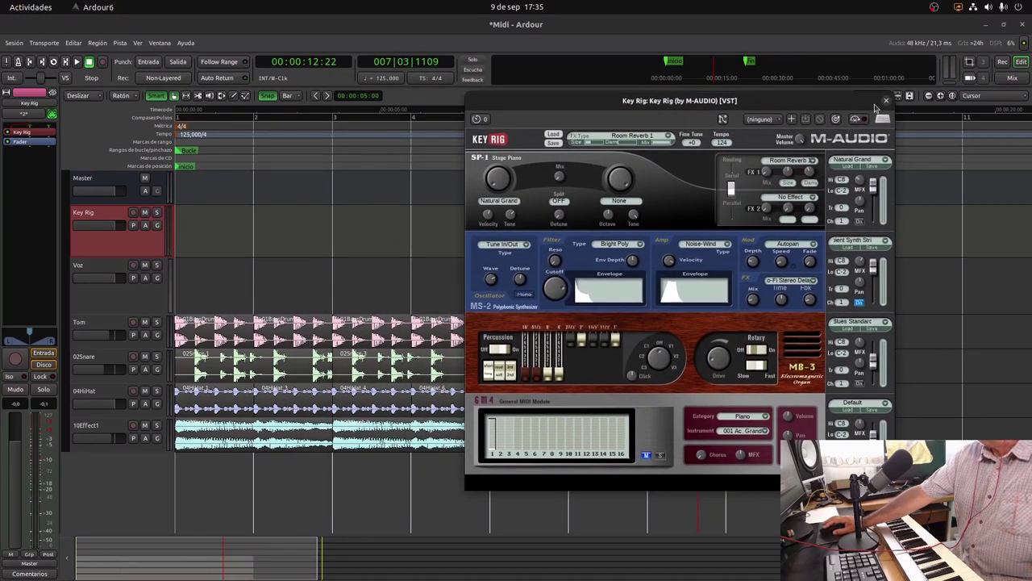
left_click_drag(686, 105, 495, 92)
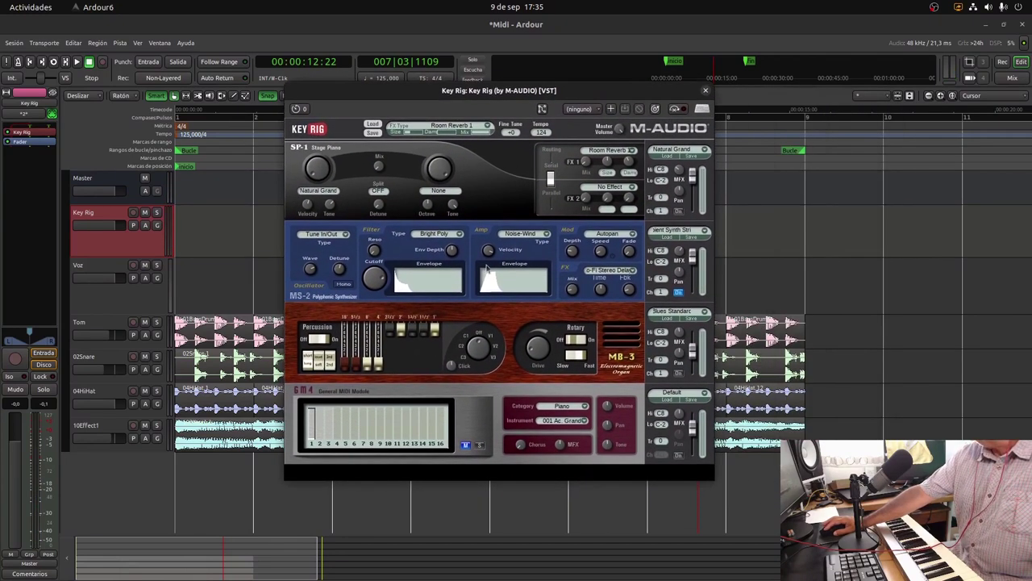
left_click(703, 93)
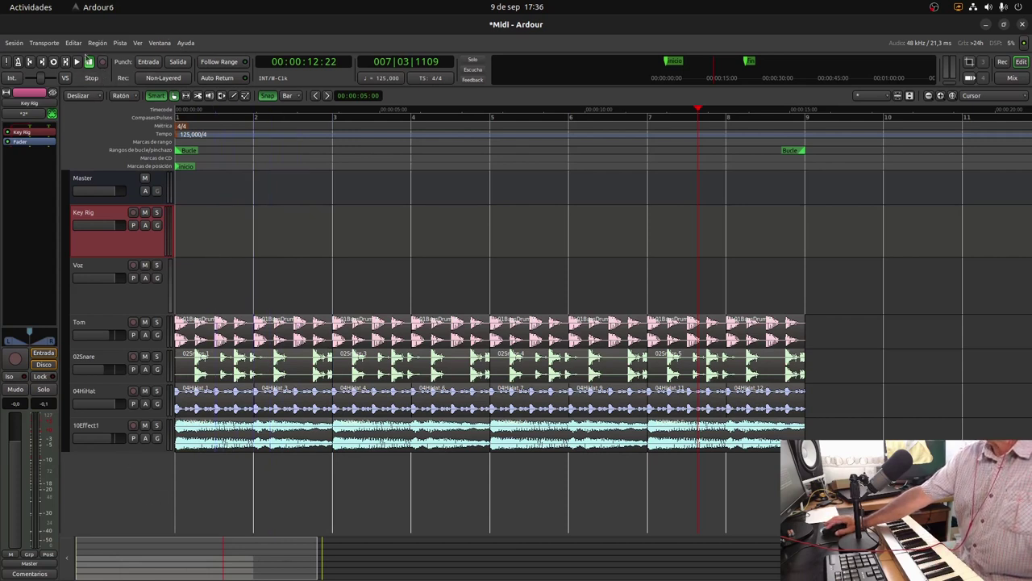
Examine the MIDI Port Config page in Ardour's preferences for the available MIDI inputs
left_click(73, 43)
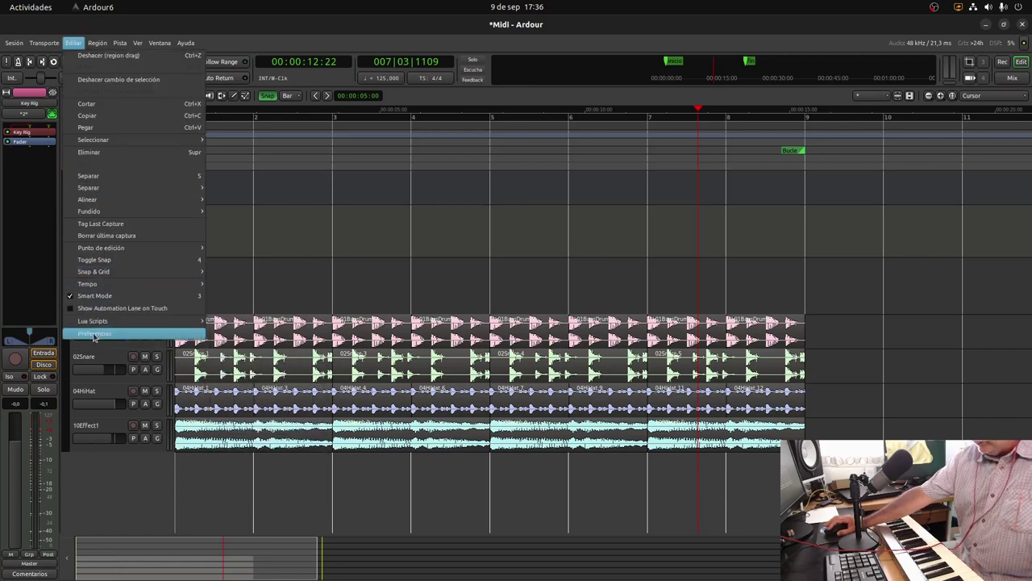
left_click(93, 334)
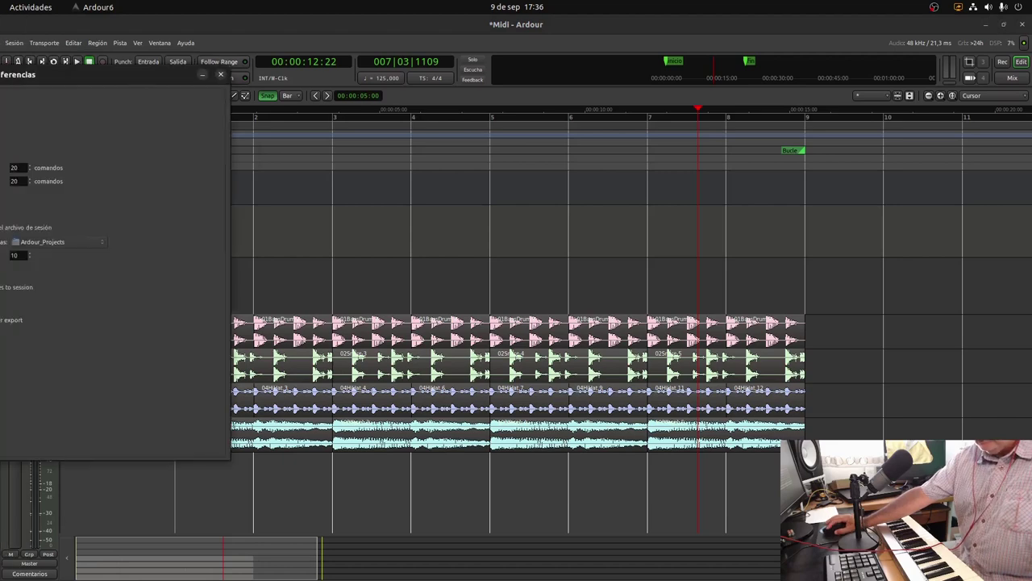
left_click(206, 250)
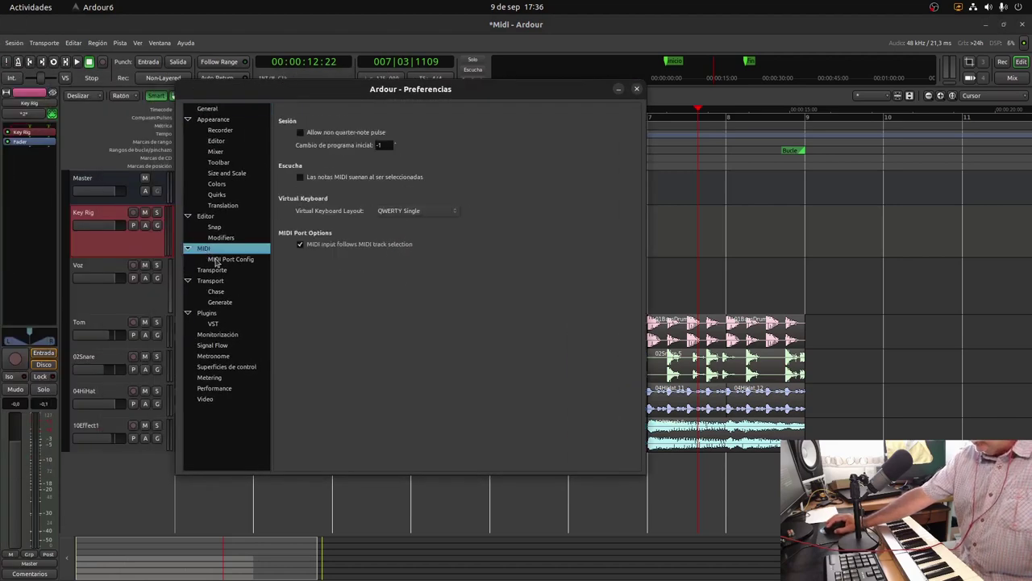
left_click(228, 259)
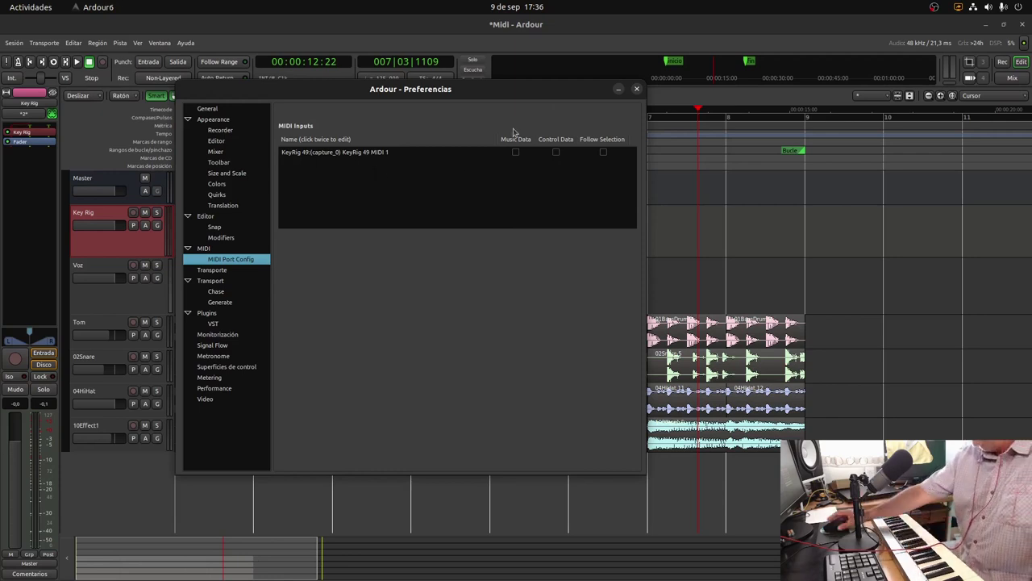
mouse_move(3, 303)
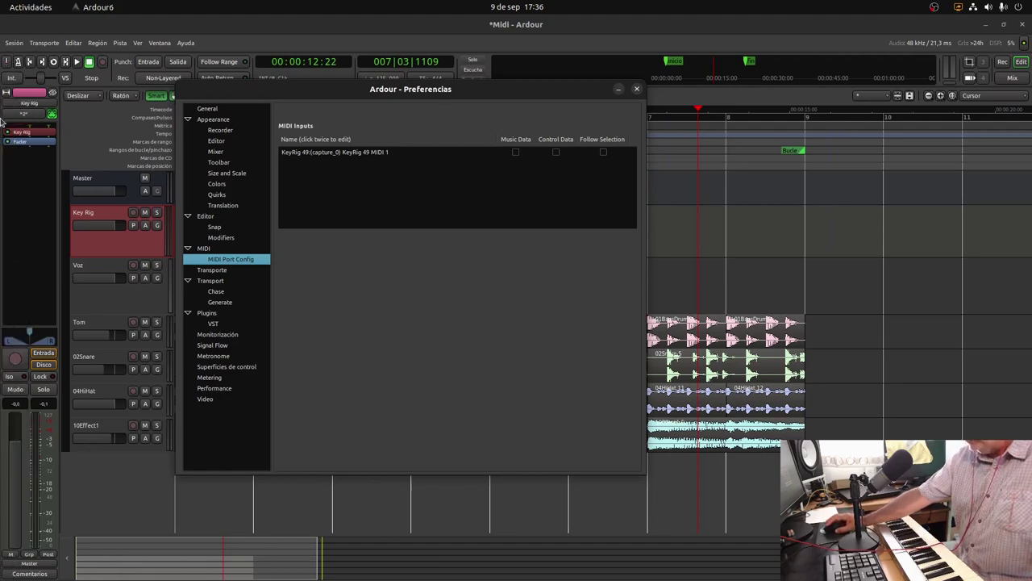
left_click(636, 89)
Open Midi Port.png from the Imágenes folder of the home folder and examine its MIDI inputs and outputs
left_click(987, 25)
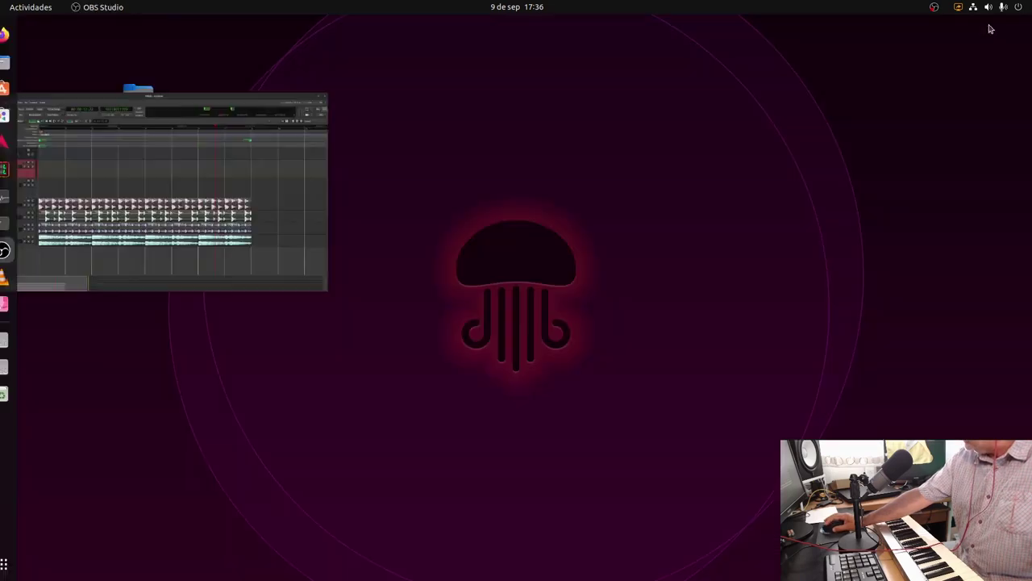
left_click(144, 103)
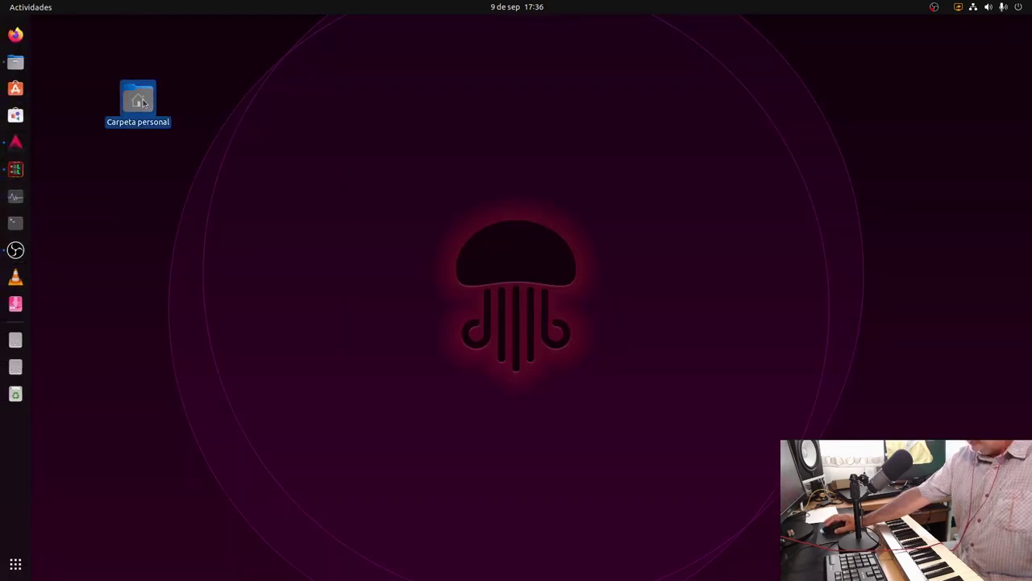
double_click(144, 104)
double_click(289, 71)
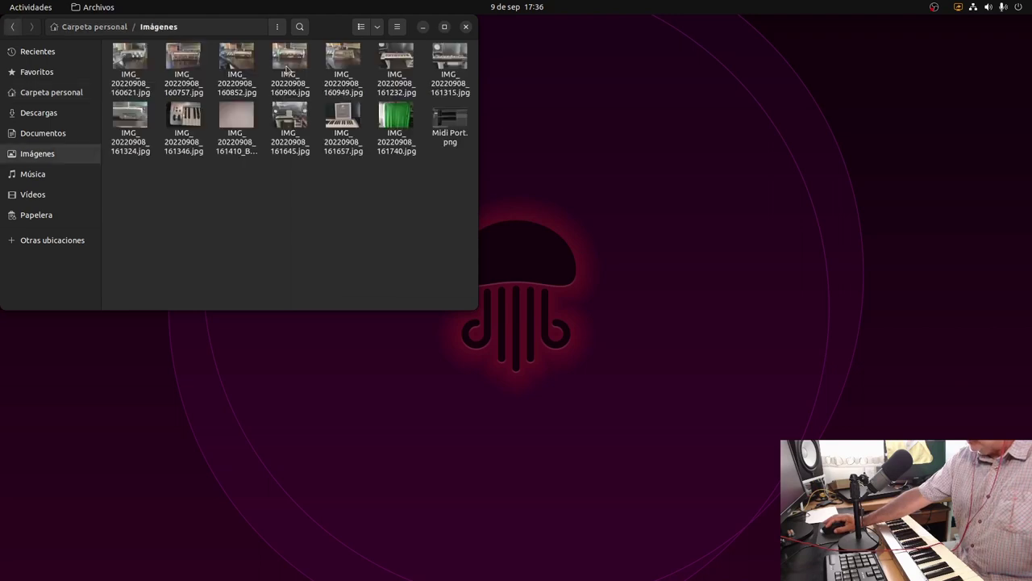
left_click(451, 129)
double_click(451, 129)
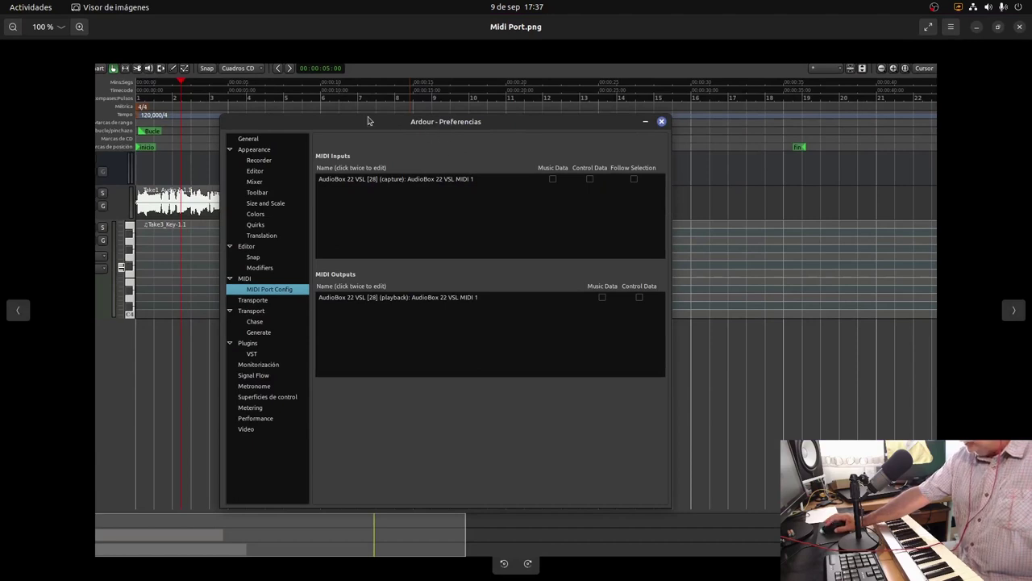
left_click_drag(366, 127, 361, 138)
left_click_drag(350, 142, 357, 125)
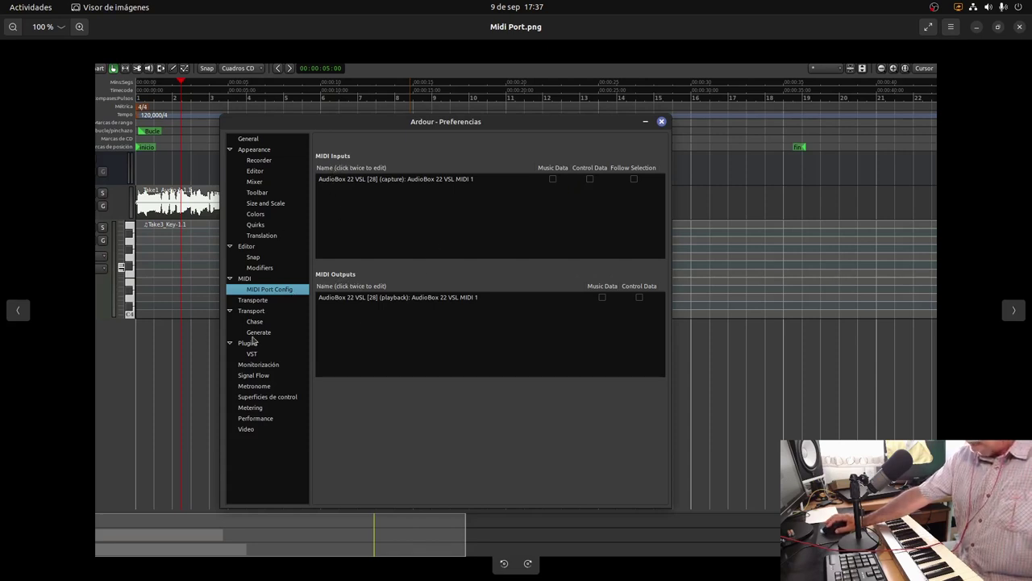
Browse the photos of the audio interface, keyboard and studio, return to Midi Port.png and close the image viewer
left_click(1015, 314)
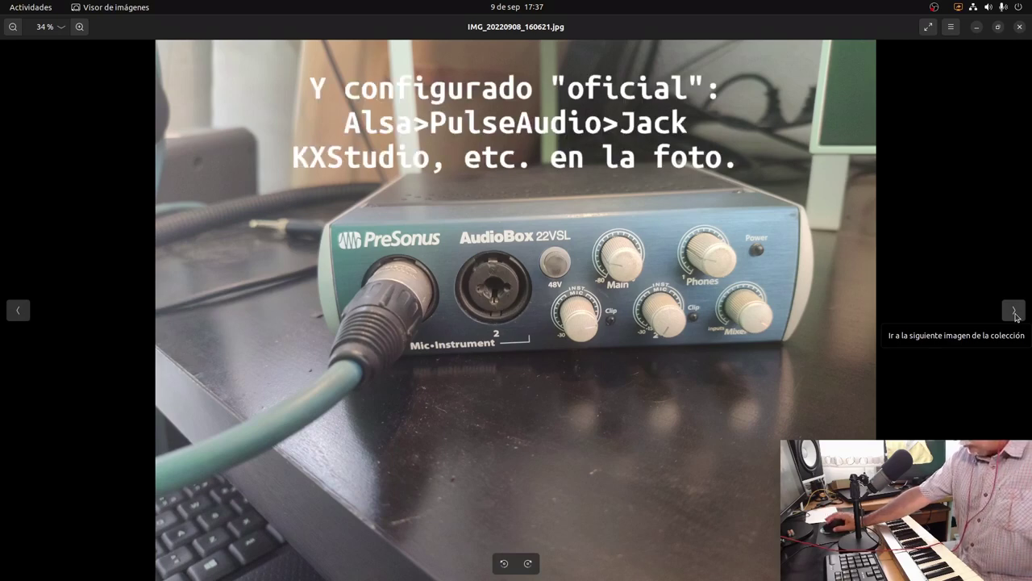
left_click(1014, 311)
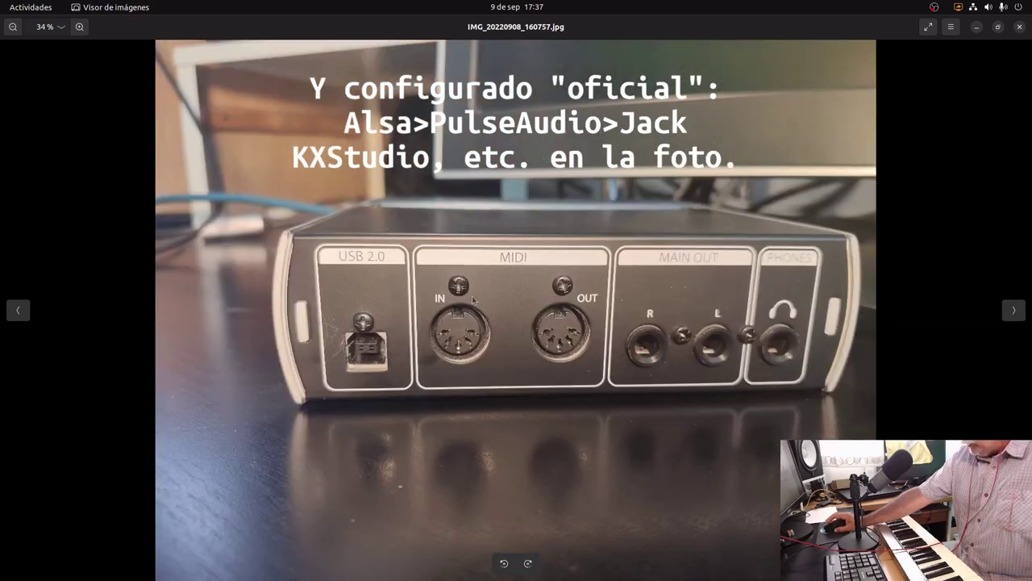
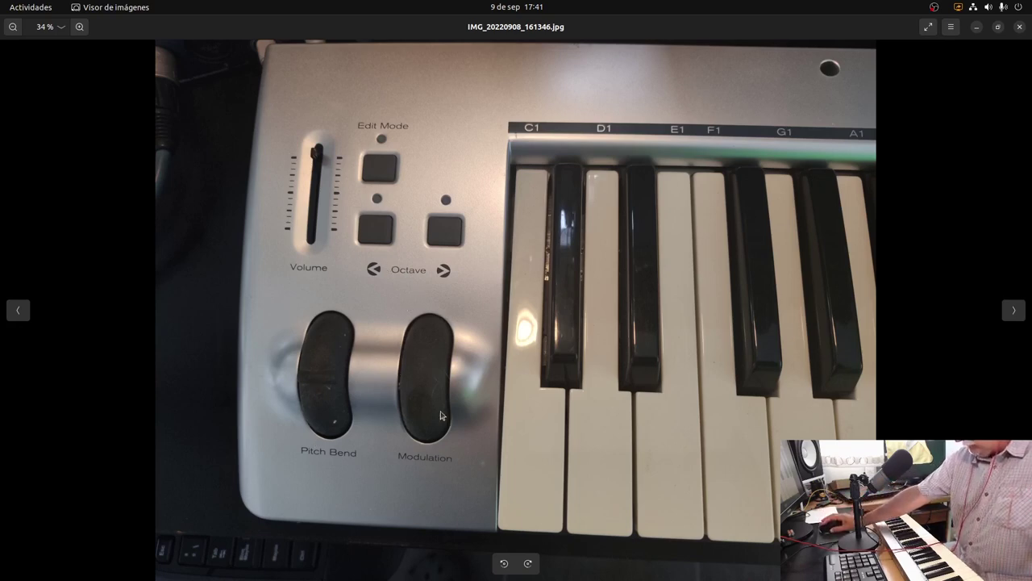
left_click(1013, 310)
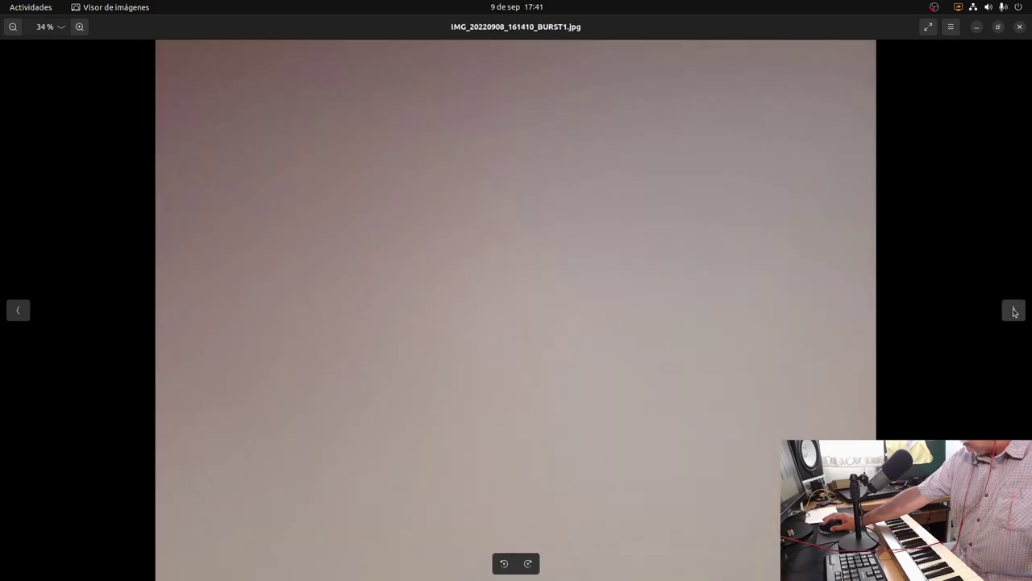
left_click(1014, 311)
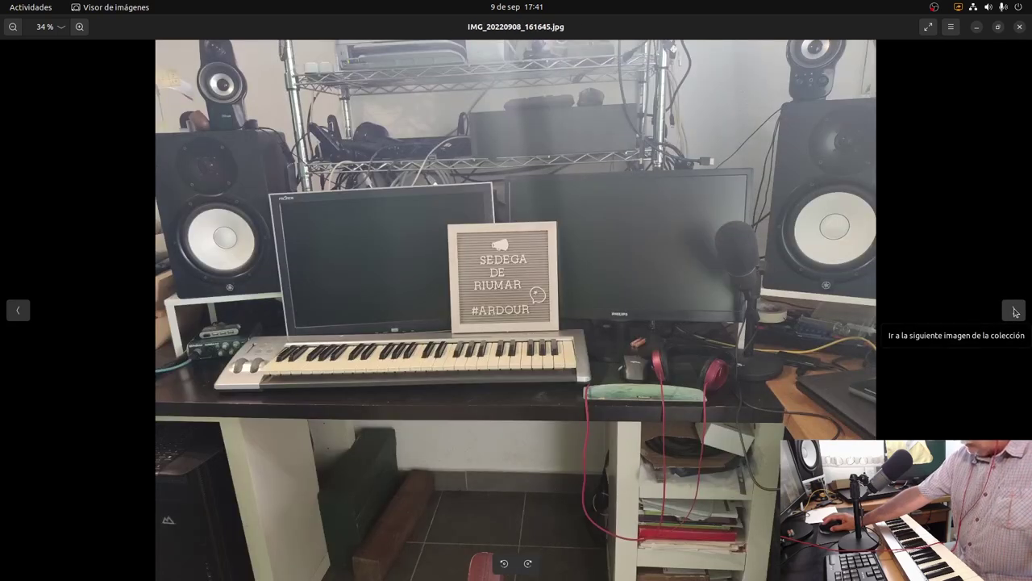
left_click(1014, 312)
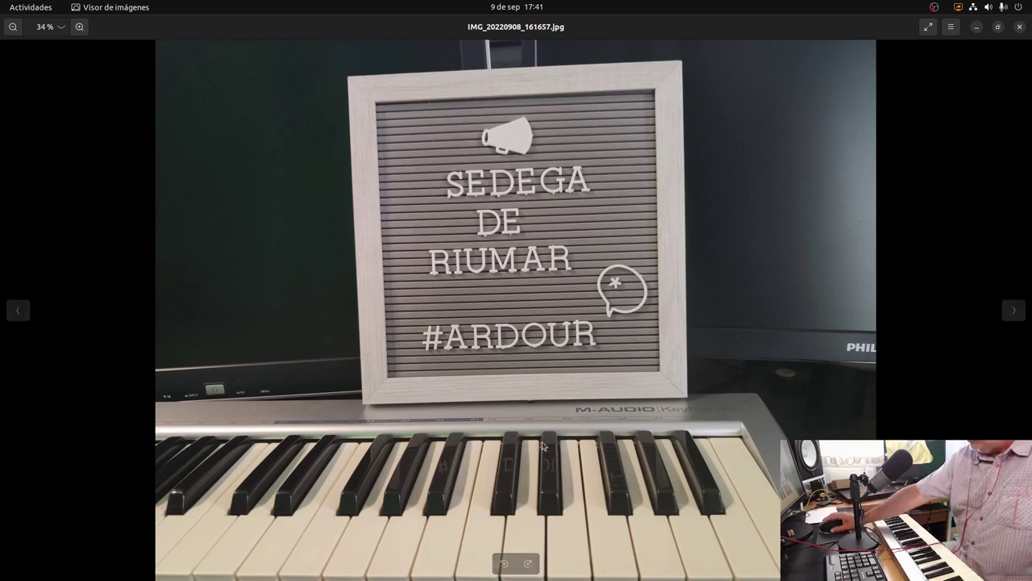
left_click(1015, 312)
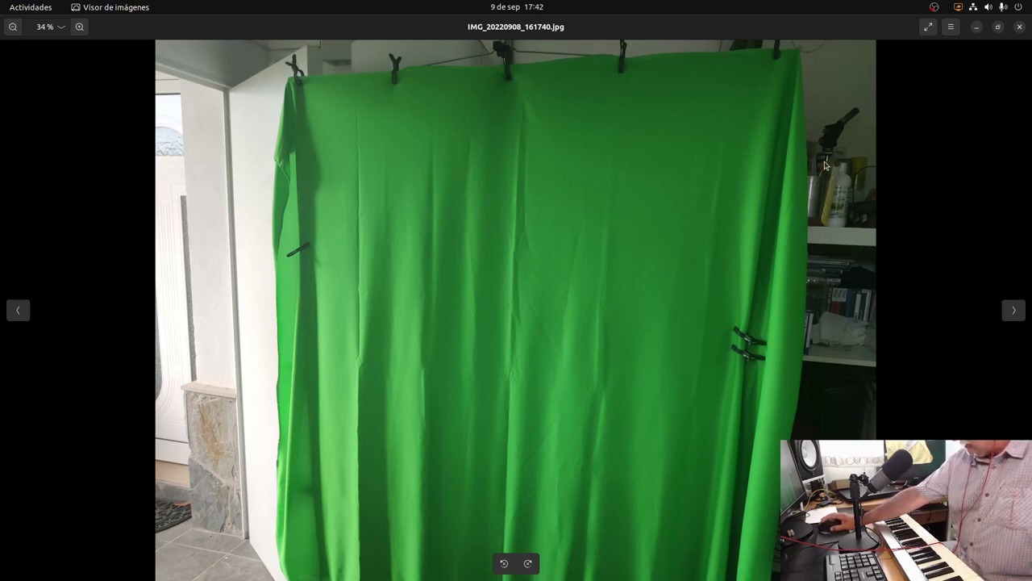
left_click(1012, 312)
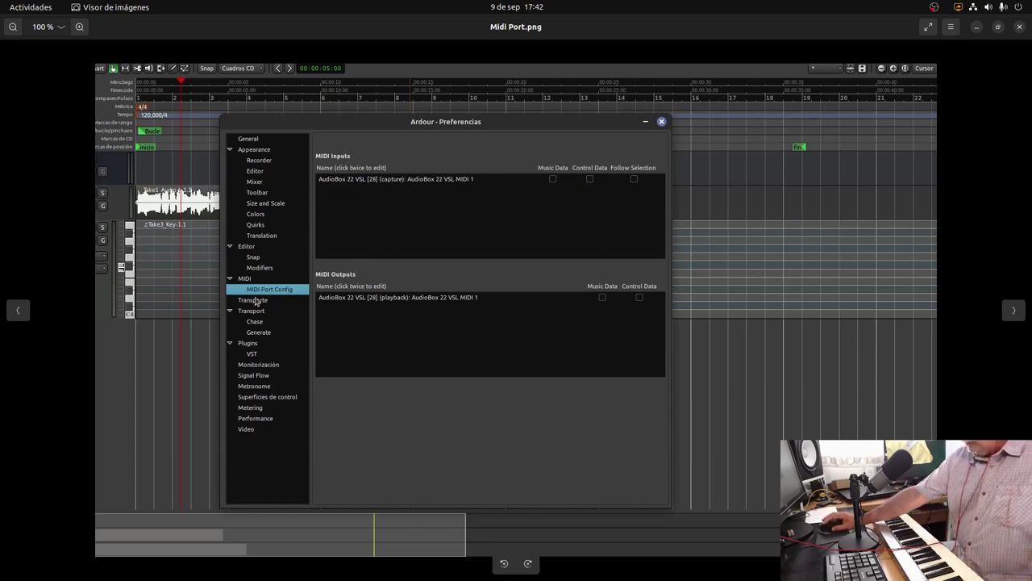
left_click(1021, 29)
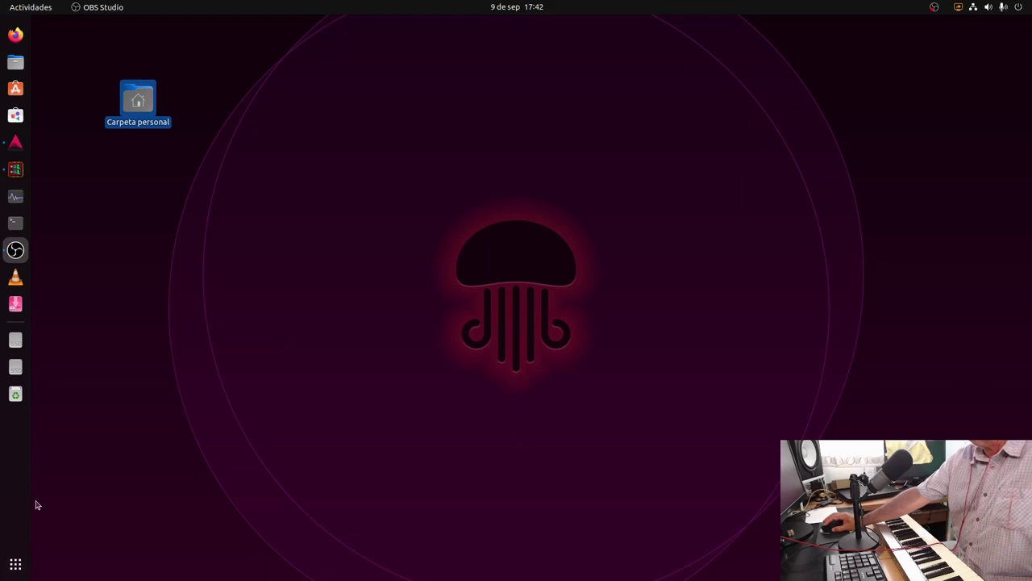
Return to Ardour and review the KeyRig 49 entry among the MIDI inputs in the MIDI Port Config preferences
left_click(16, 145)
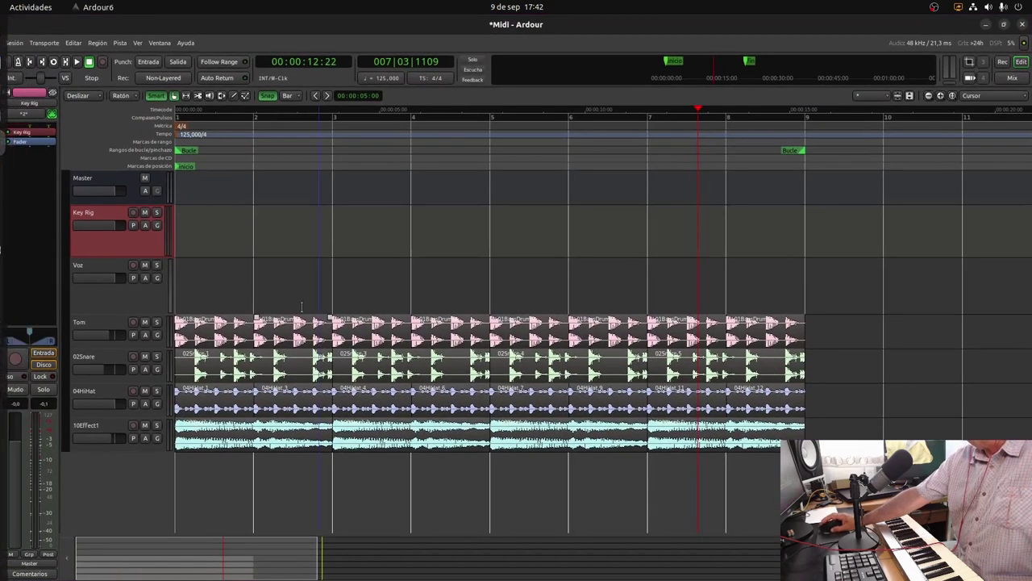
left_click(72, 43)
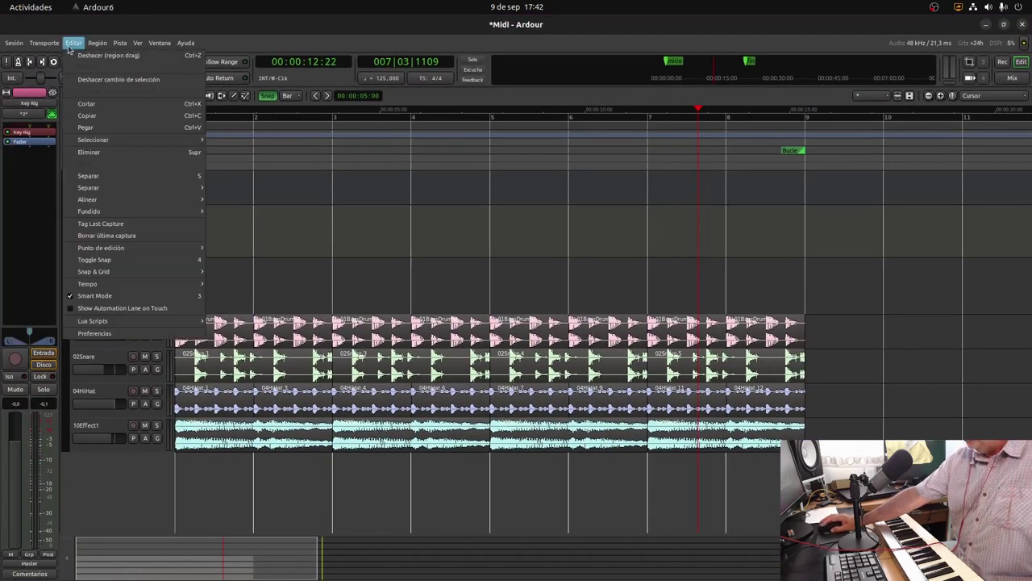
left_click(102, 340)
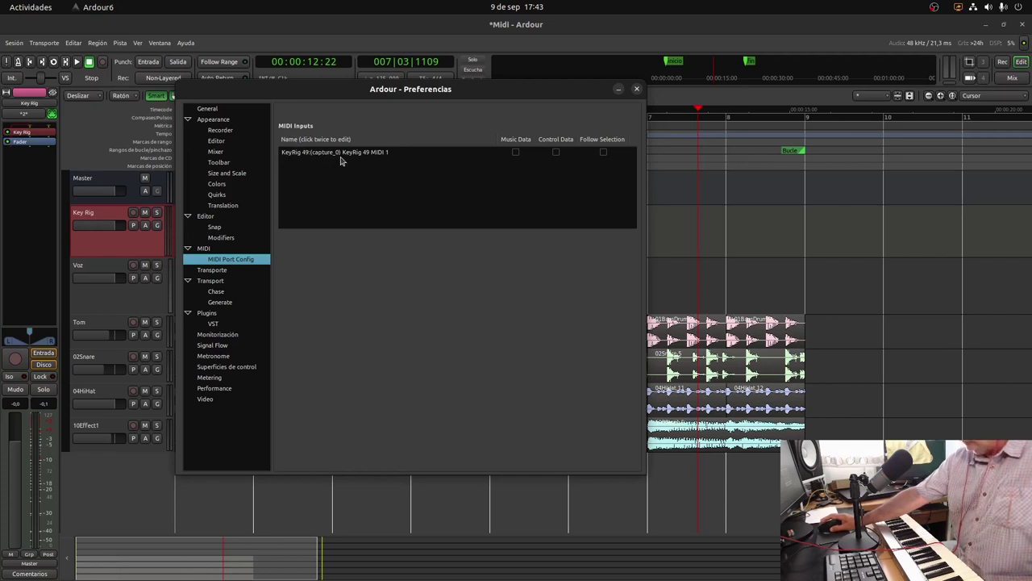
left_click(637, 90)
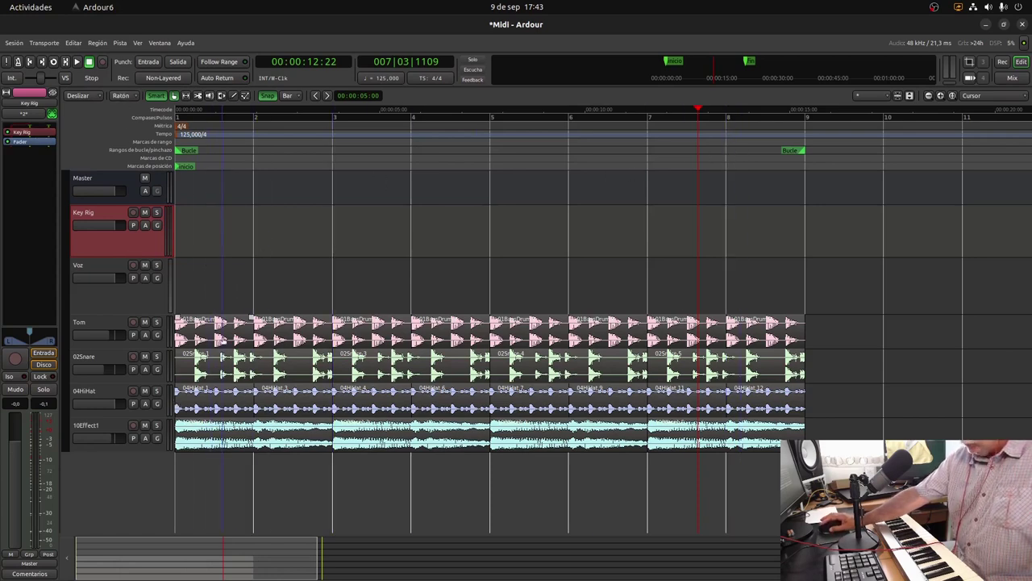
Play the loop range from the session start and stop playback partway through
left_click(32, 64)
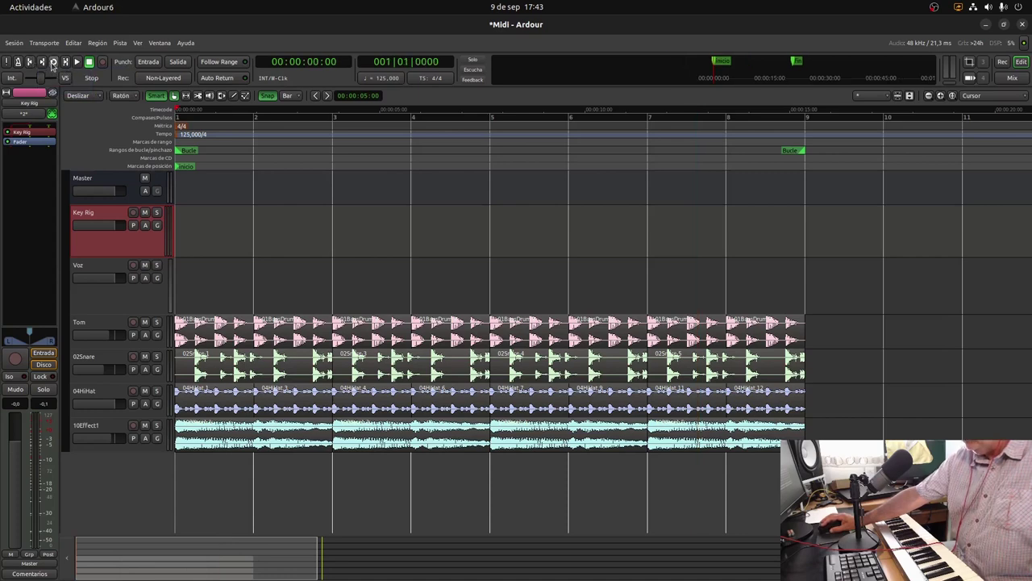
left_click(54, 63)
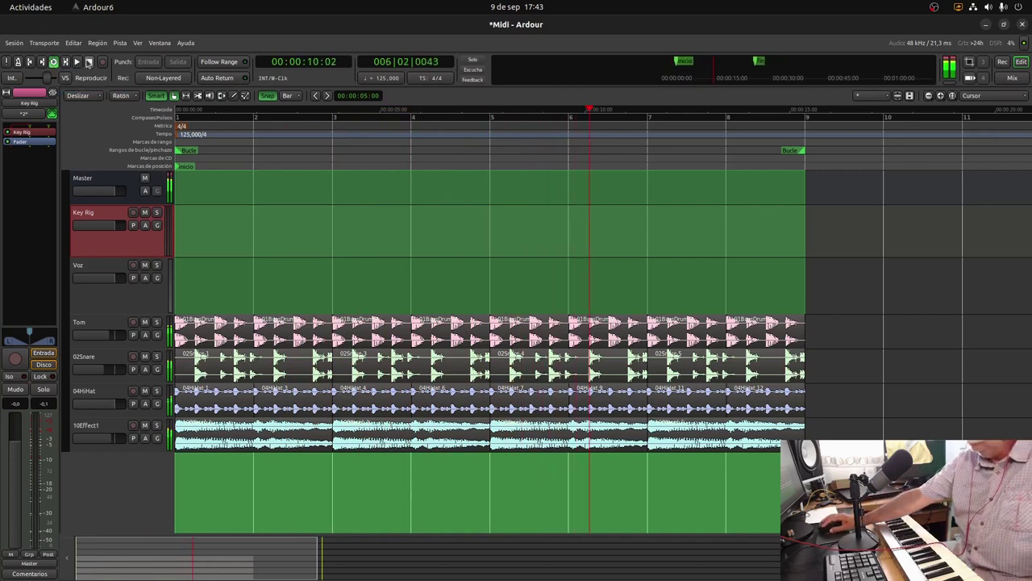
left_click(89, 61)
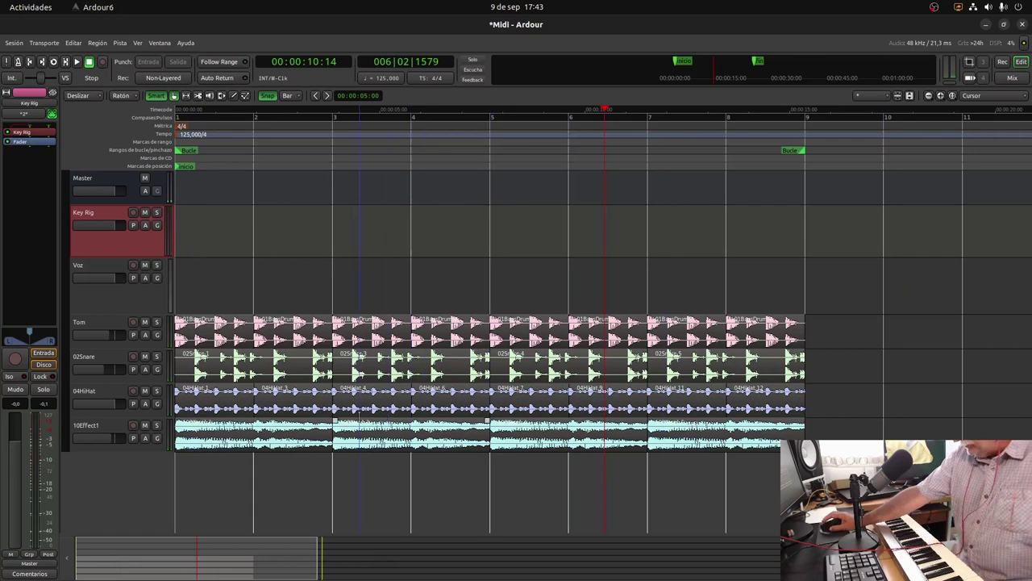
Add one MIDI track with no instrument (-ninguno-) at the end of the track list
double_click(93, 482)
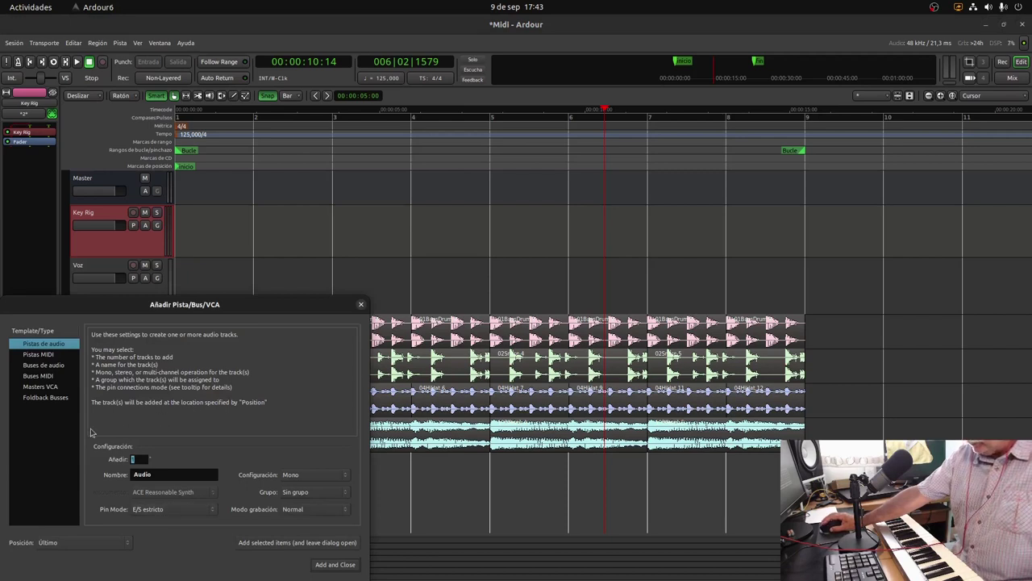
left_click(35, 356)
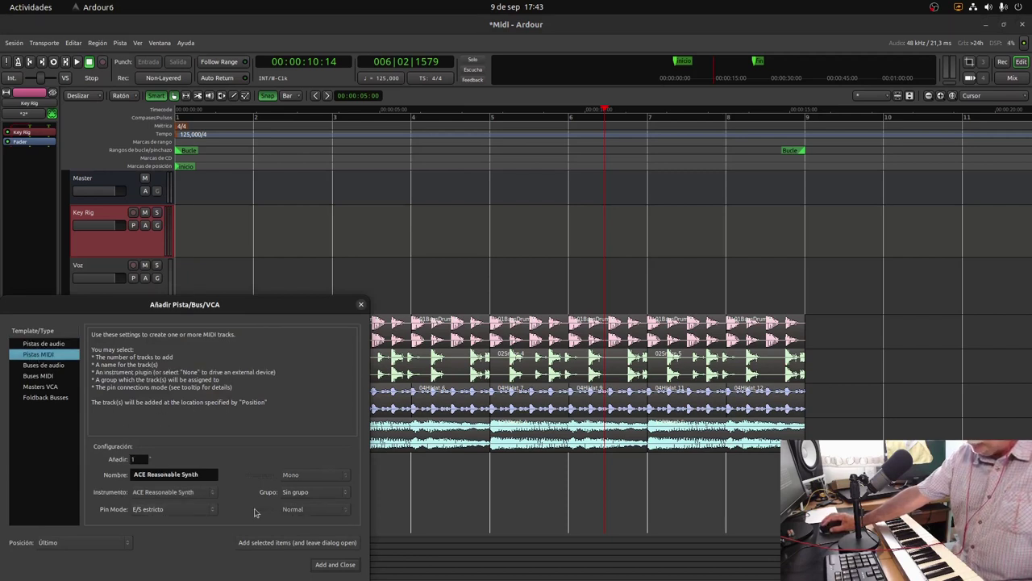
left_click(166, 492)
scroll(159, 498, "down", 3)
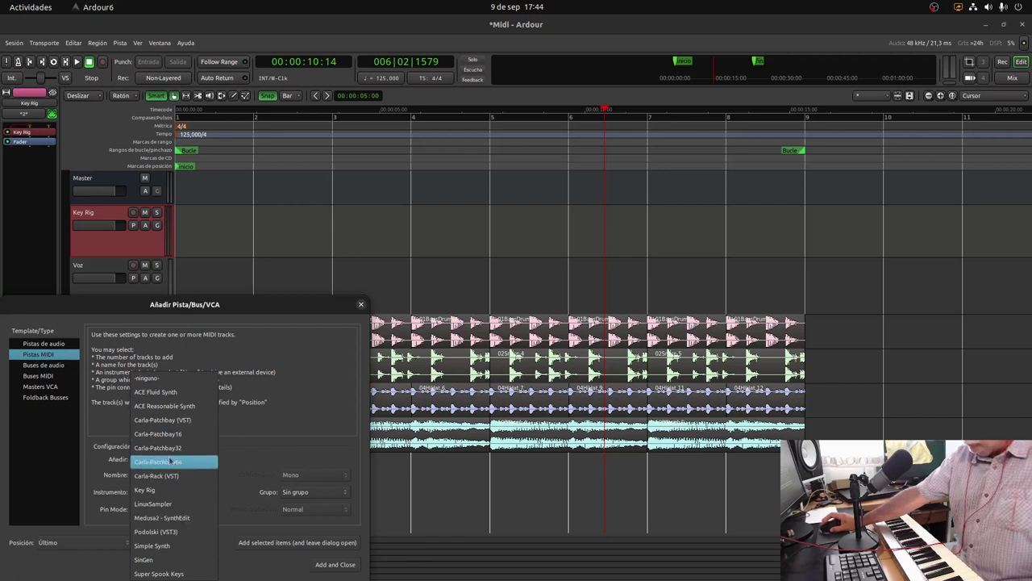
left_click(148, 378)
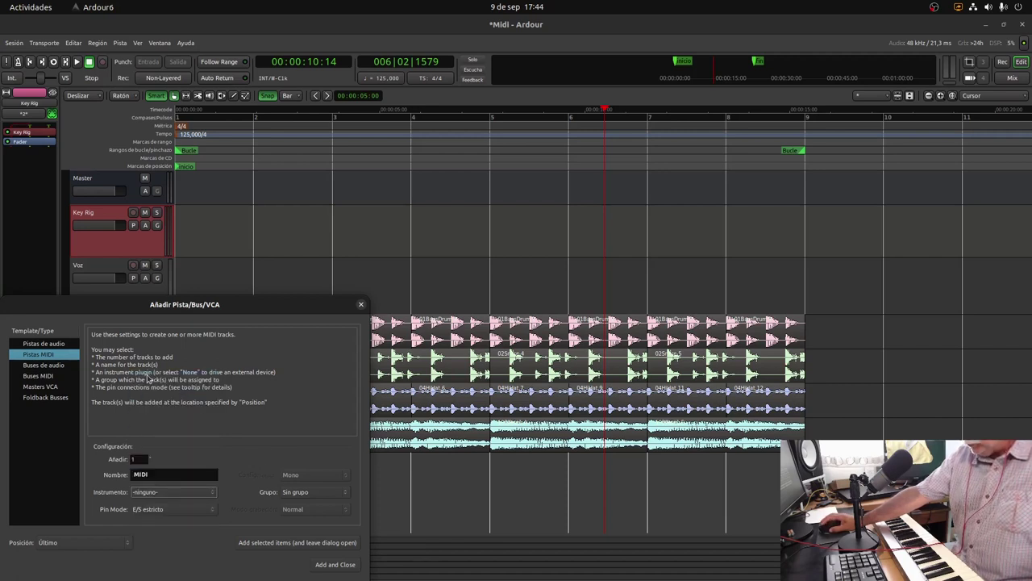
left_click(340, 564)
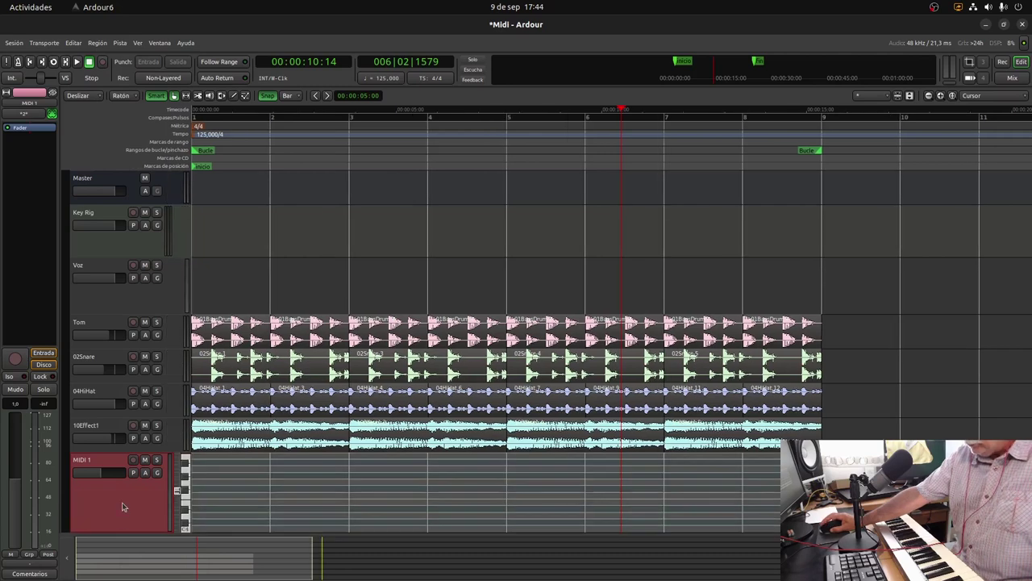
Open the patch selector for the MIDI 1 track, select the Cello patch and audition it
right_click(123, 505)
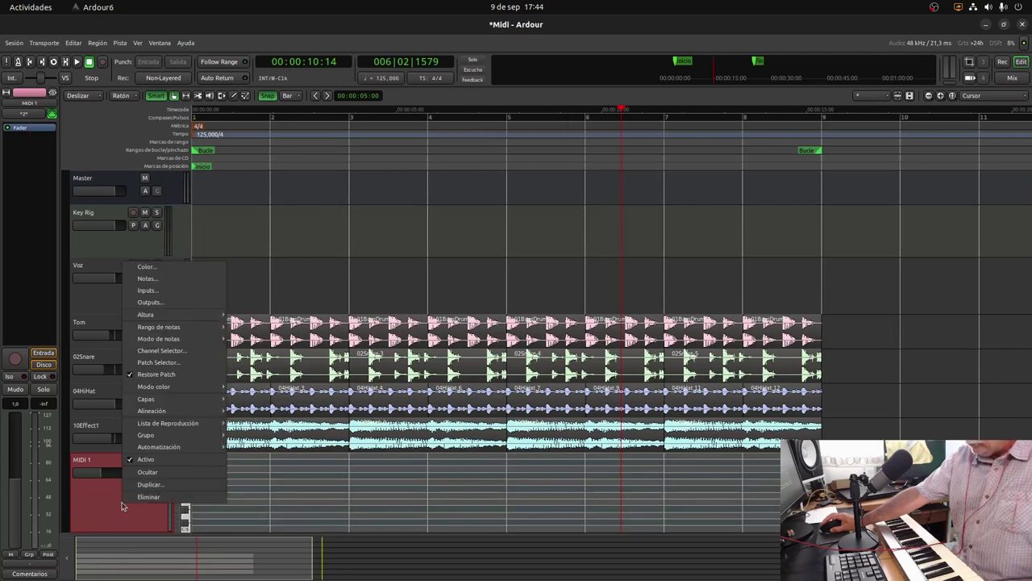
left_click(161, 364)
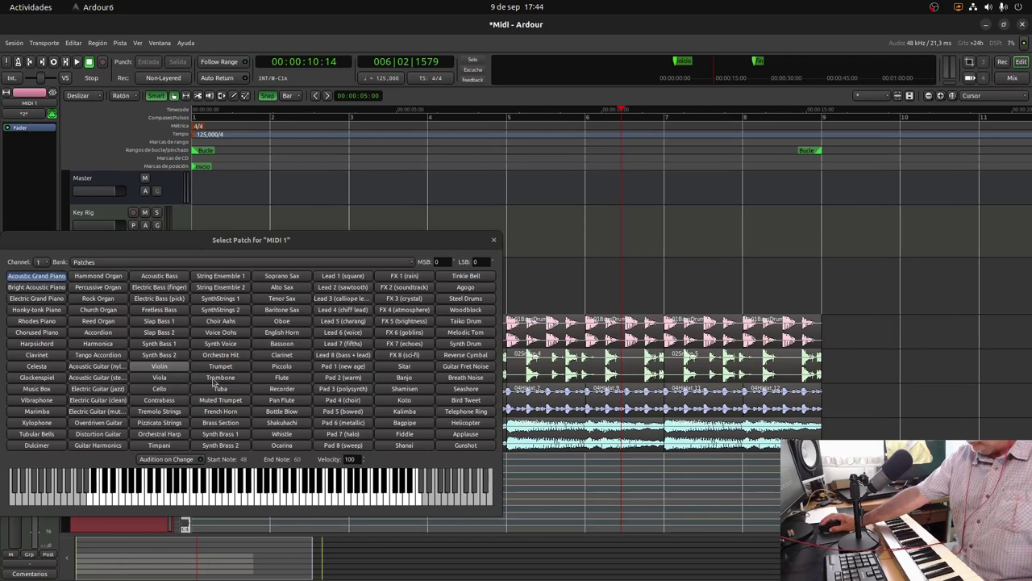
left_click_drag(292, 242, 496, 153)
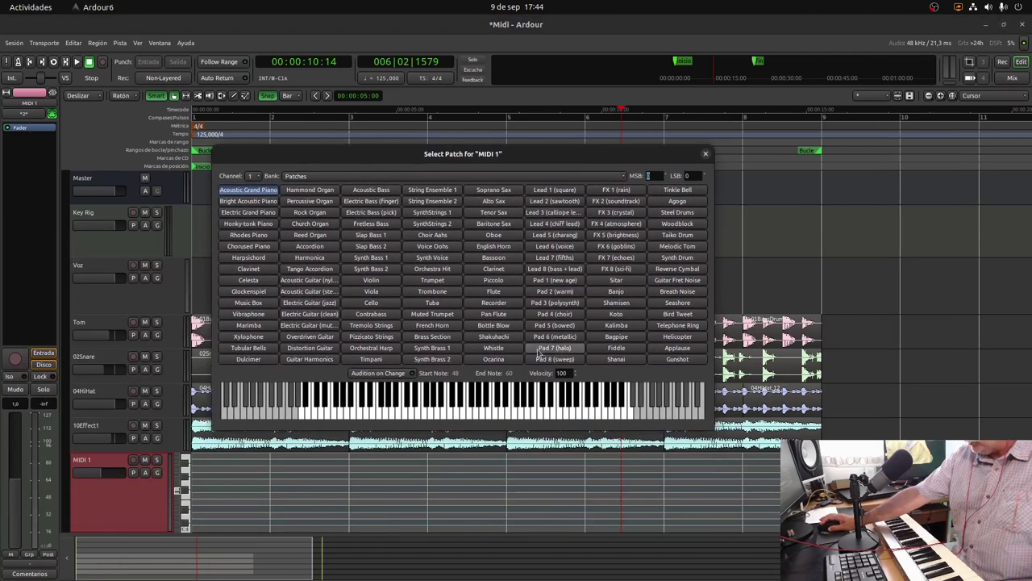
left_click(371, 304)
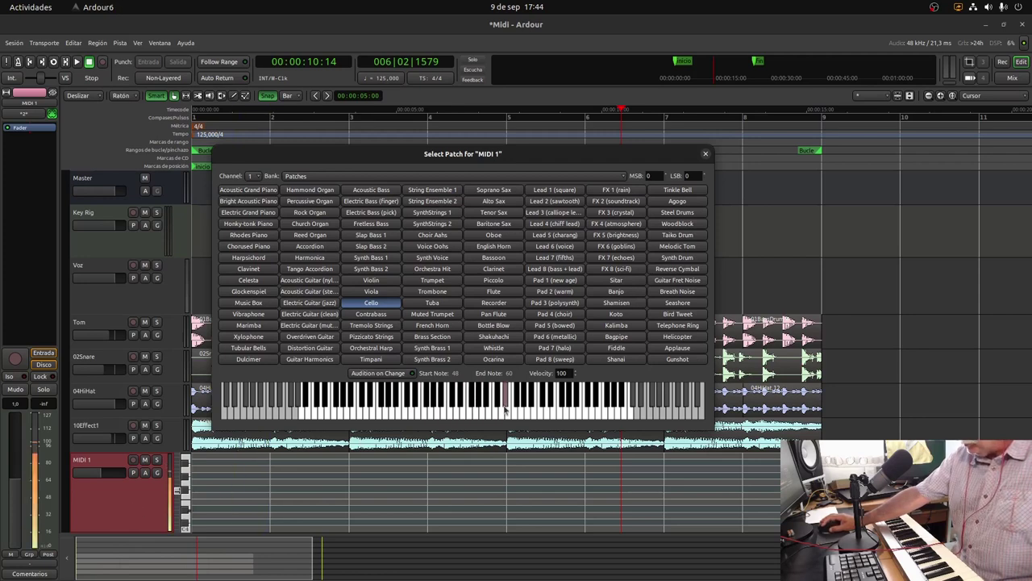
Switch to Carla, review the MIDI 1 connections in the patchbay and move the playback Midi-Bridge box closer to the ardour box
right_click(121, 508)
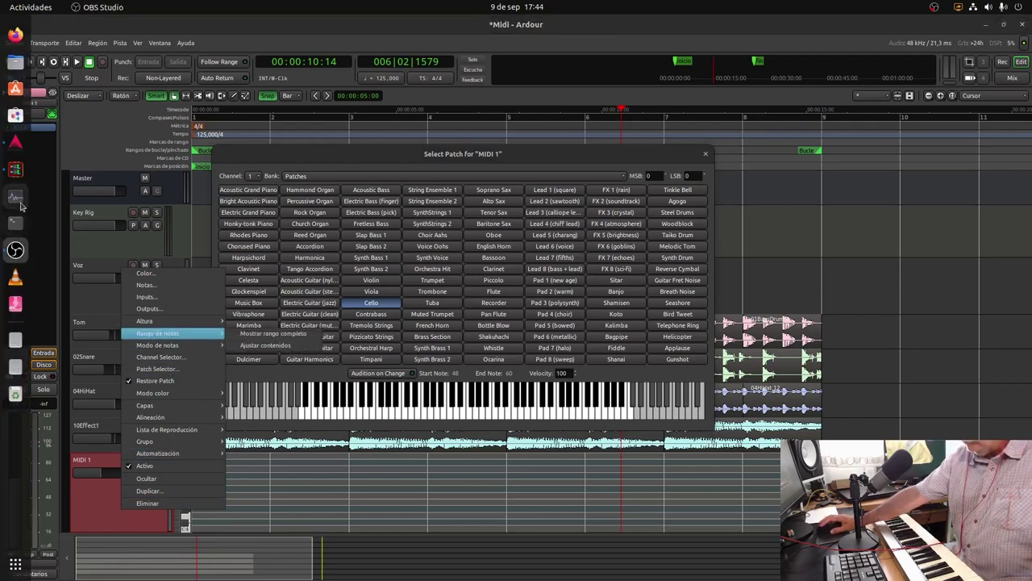
left_click(15, 172)
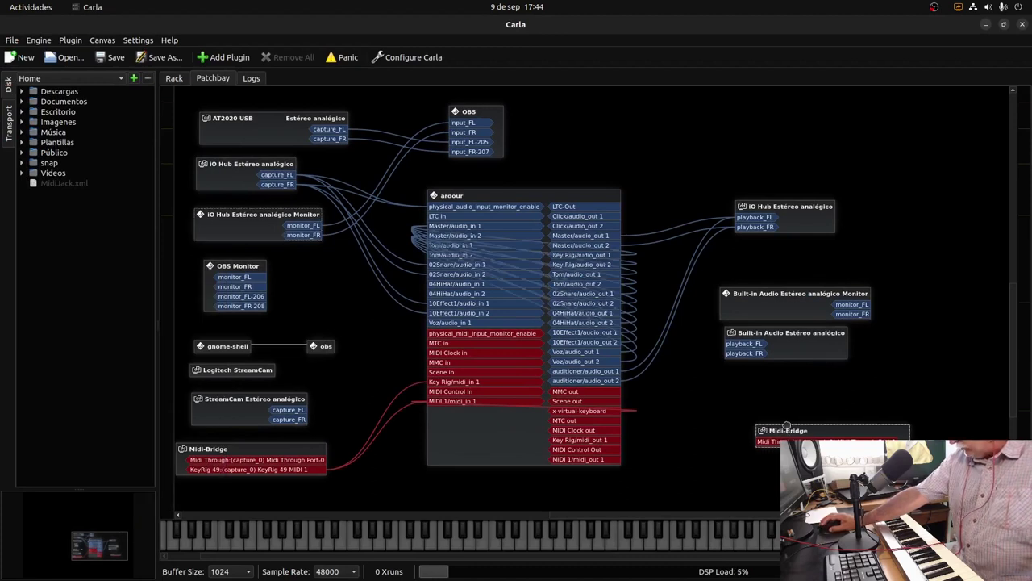
left_click_drag(791, 436, 727, 397)
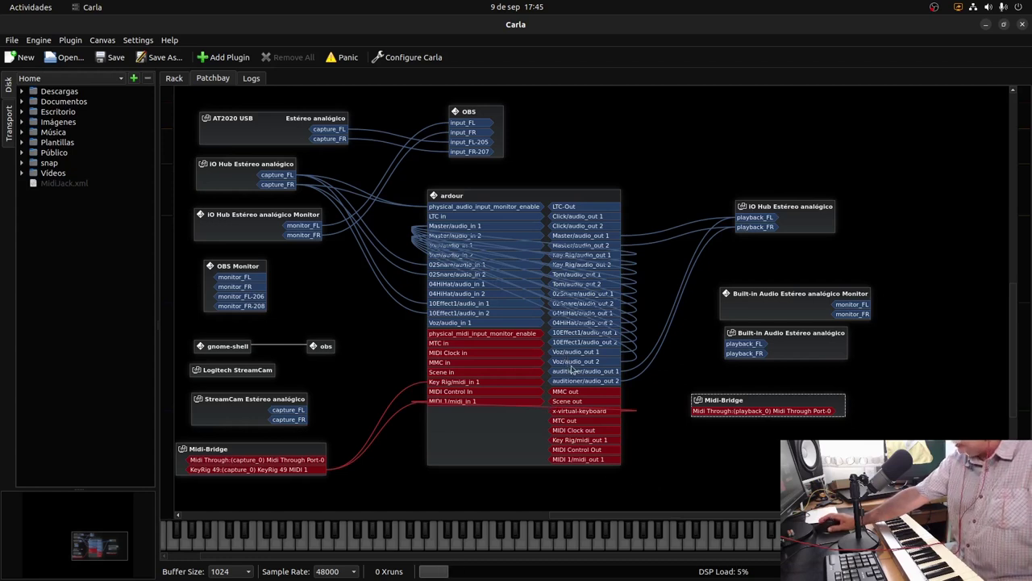
Switch to OBS Studio, review the global audio devices in its audio settings, cancel the settings and hide OBS
left_click(17, 282)
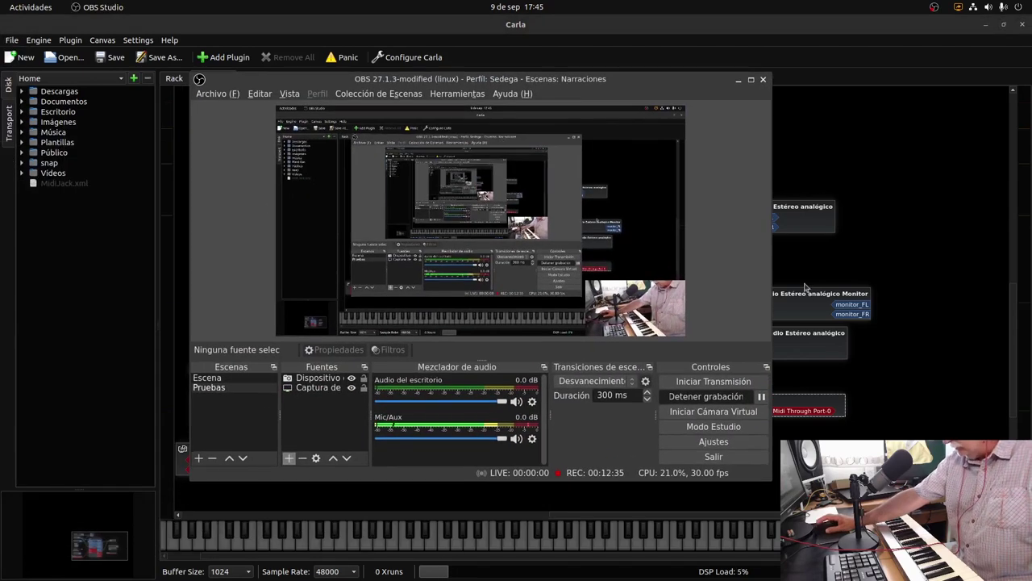
left_click(708, 440)
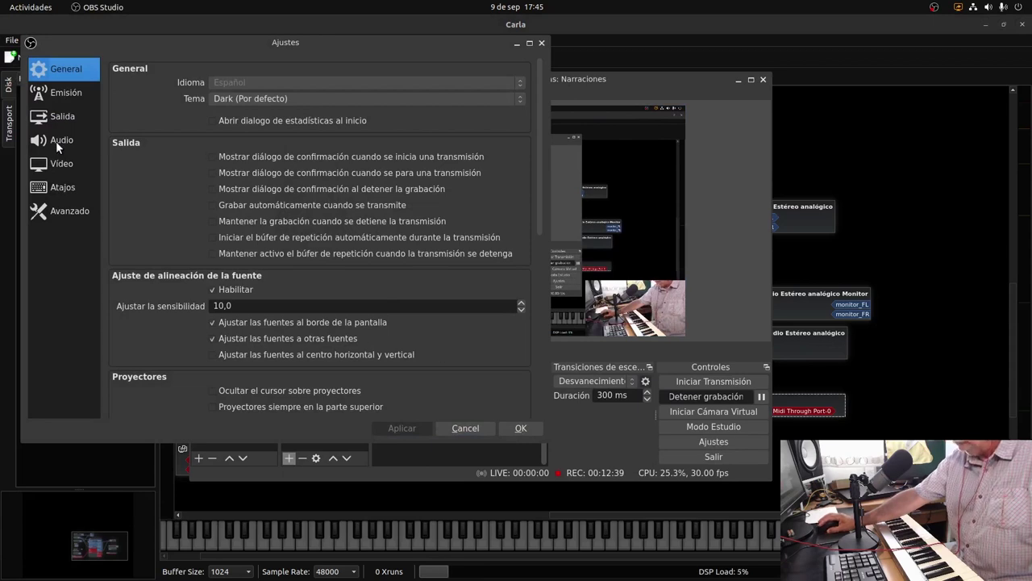
left_click(55, 141)
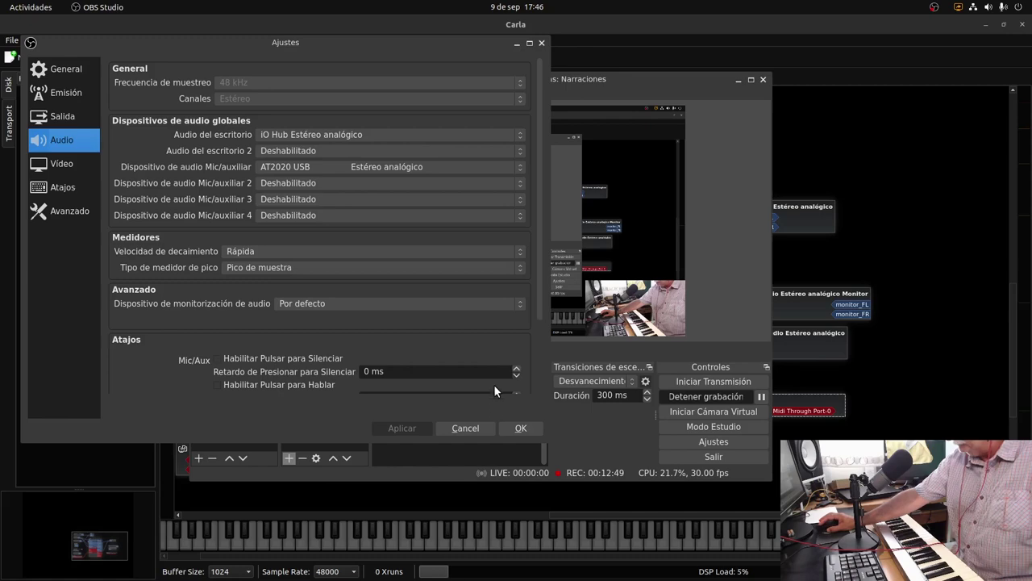
left_click(481, 427)
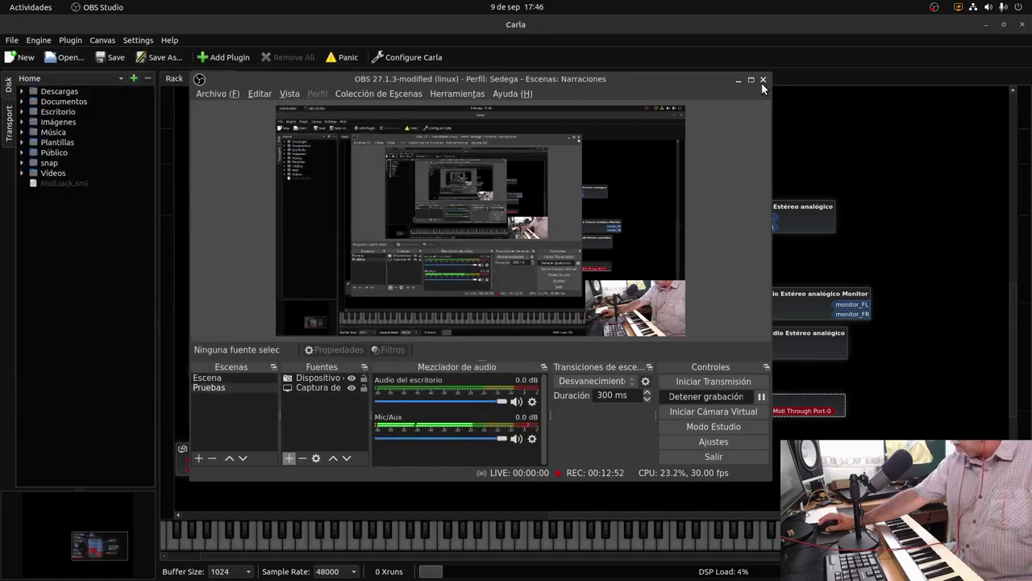
left_click(457, 94)
mouse_move(378, 94)
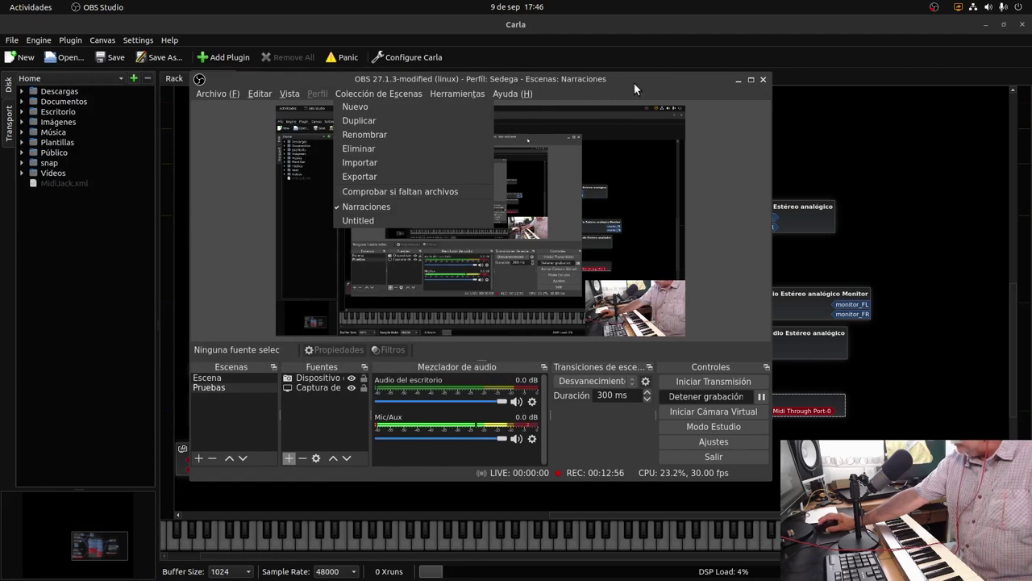
left_click(229, 241)
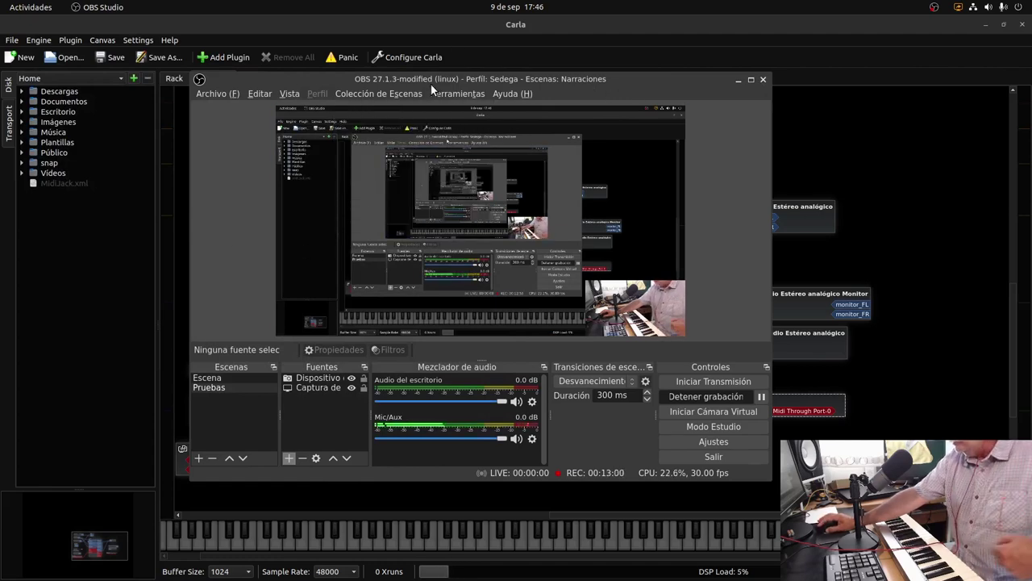
key("super+h")
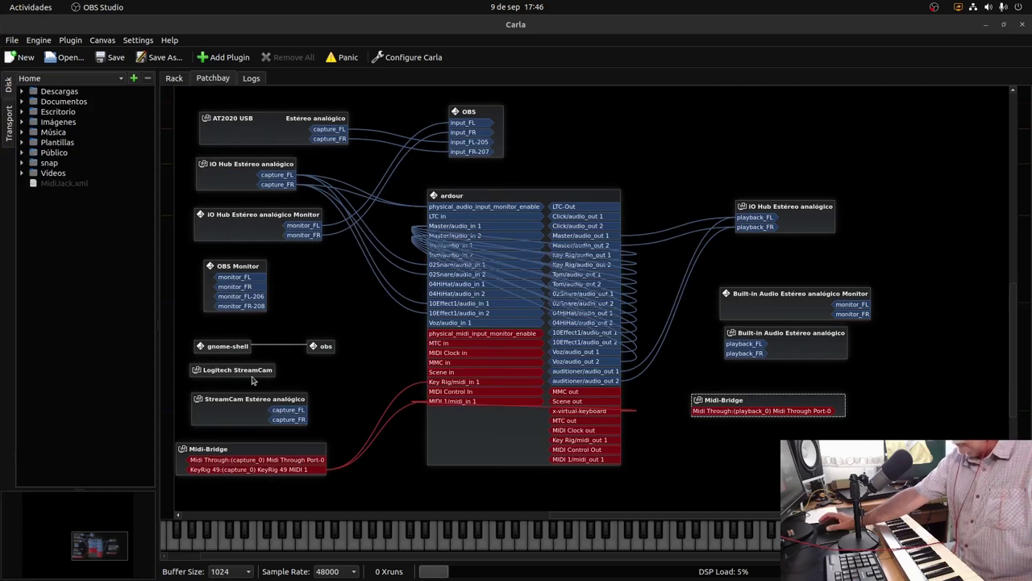
Return to Ardour, close the patch selector and delete the MIDI 1 track
left_click(985, 27)
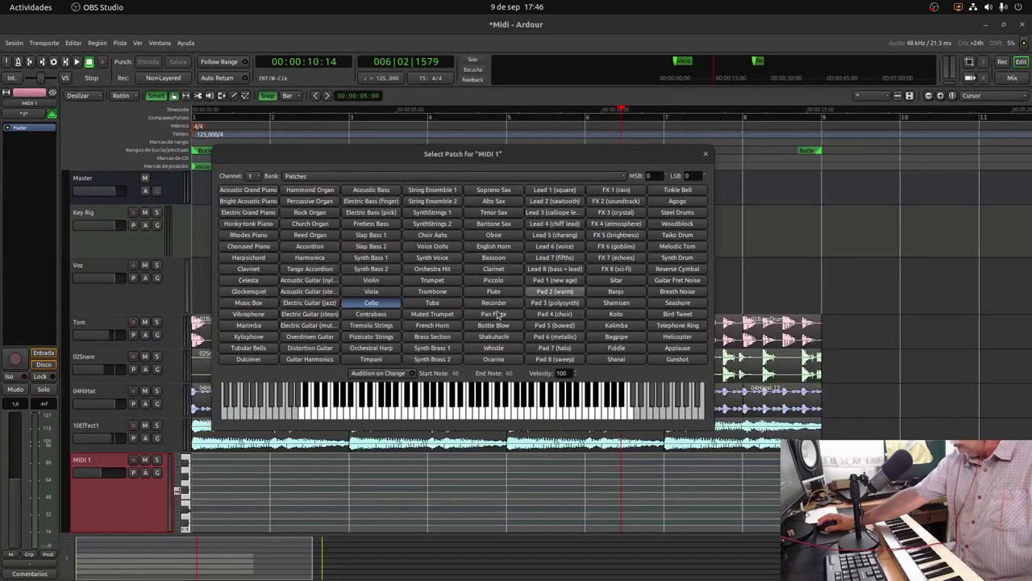
left_click(705, 154)
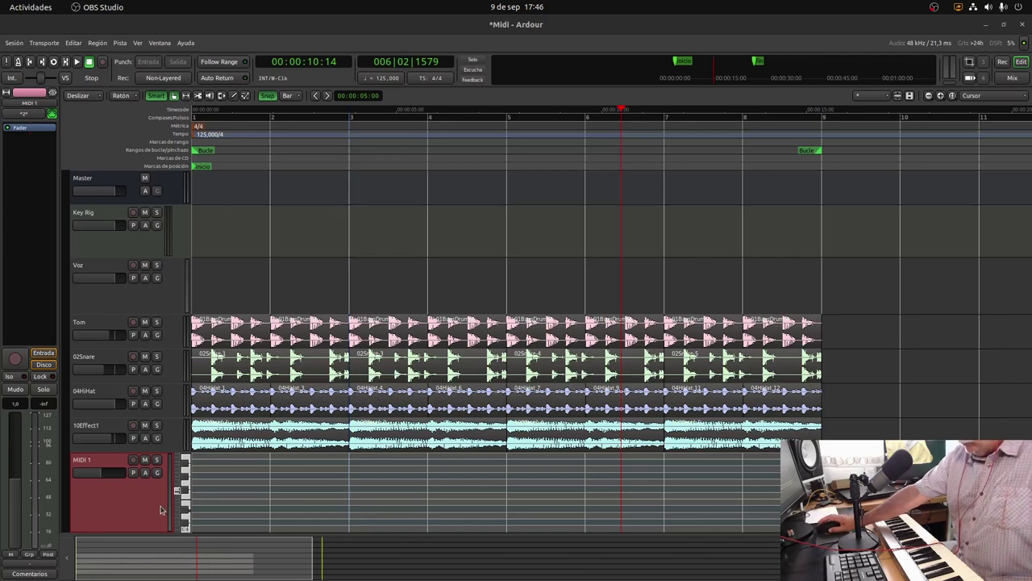
right_click(117, 502)
left_click(137, 493)
left_click(580, 326)
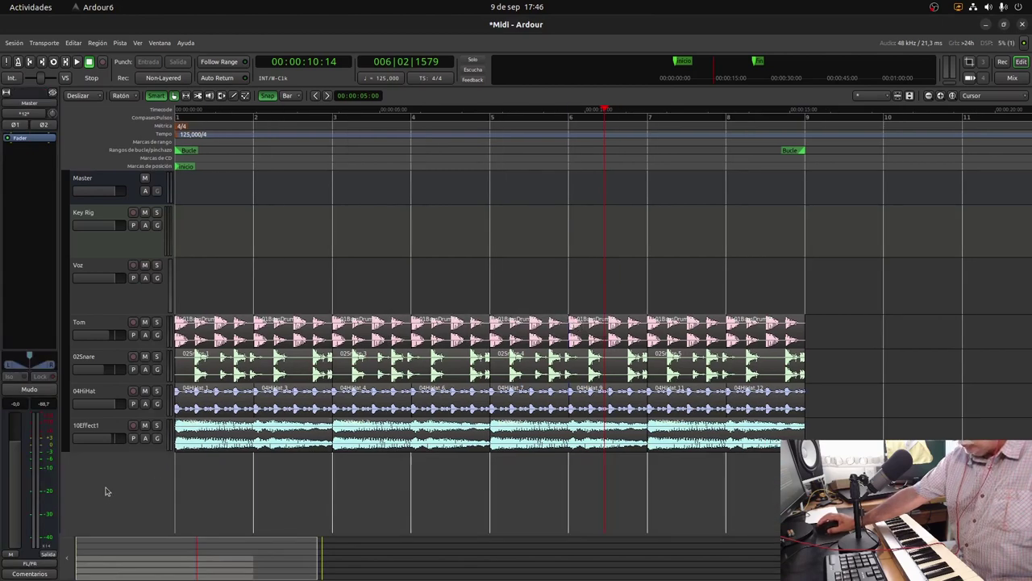
Add one MIDI track with the Podolski (VST3) instrument at the end of the track list
double_click(105, 492)
left_click(32, 355)
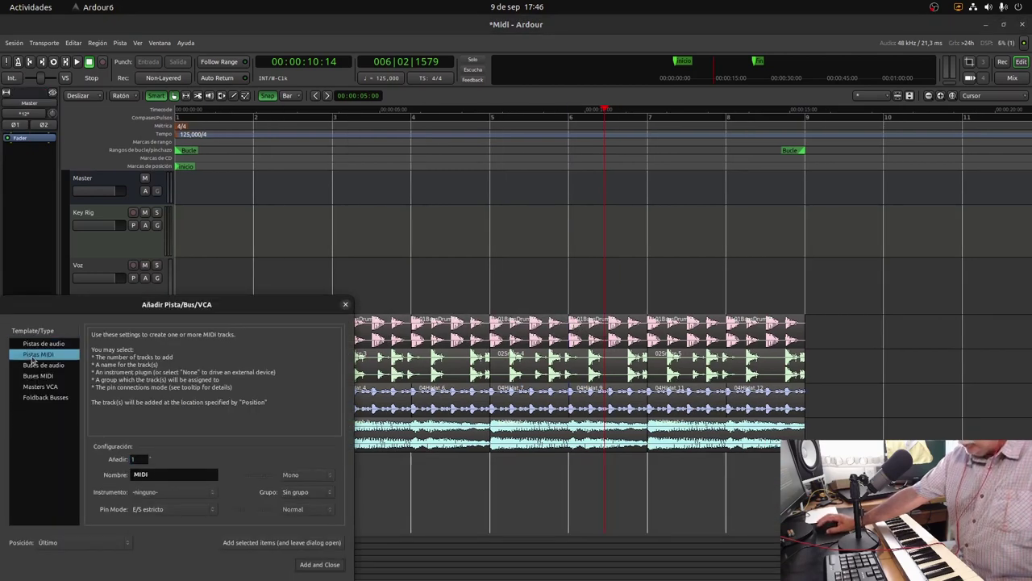
left_click(168, 499)
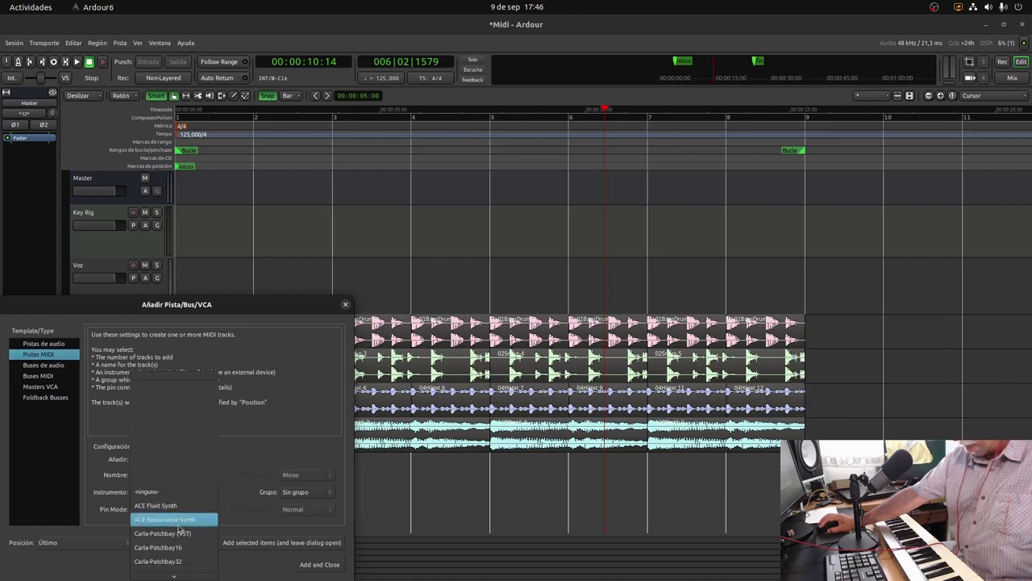
scroll(182, 527, "down", 6)
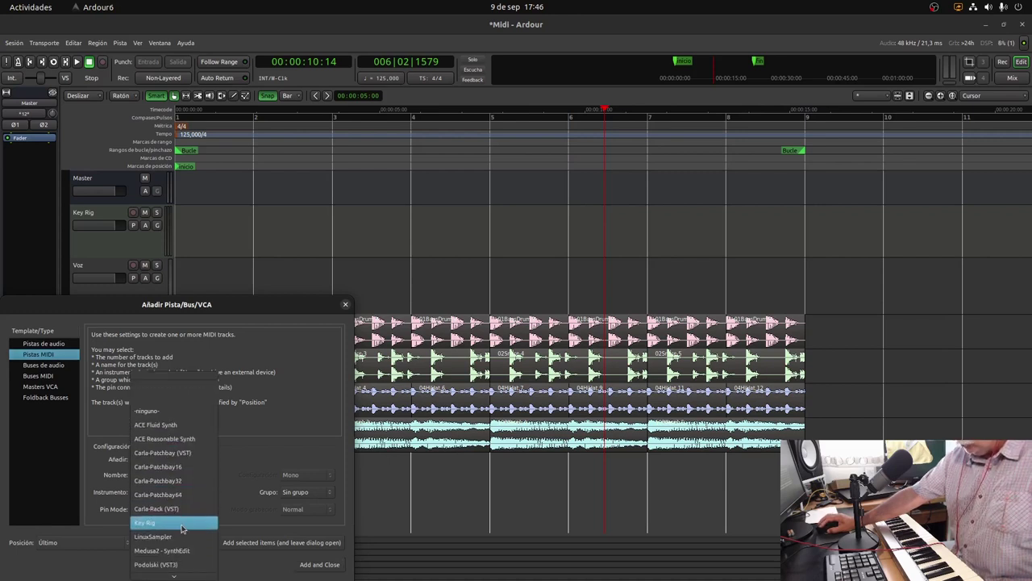
scroll(182, 528, "down", 1)
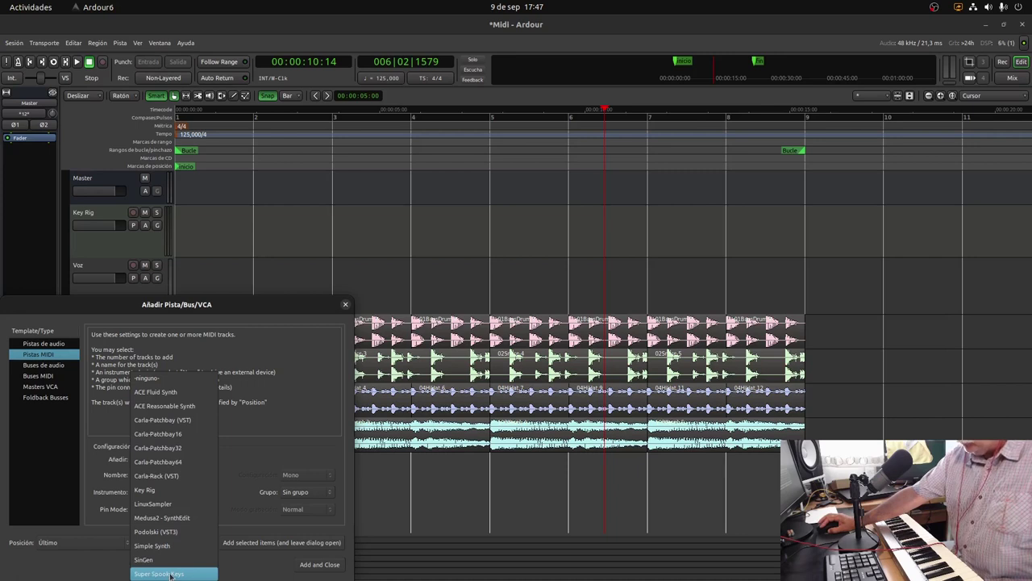
left_click(167, 534)
left_click(342, 566)
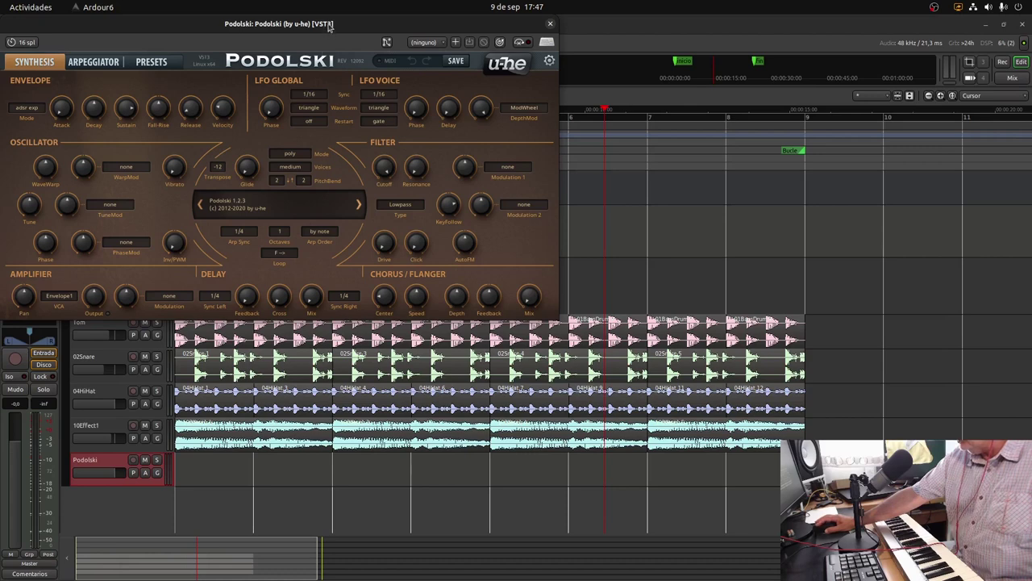
Move the Podolski plugin window clear of the track headers and load the HS Christmas 2012 preset
left_click_drag(328, 27, 617, 129)
left_click(646, 308)
left_click(645, 312)
left_click(646, 310)
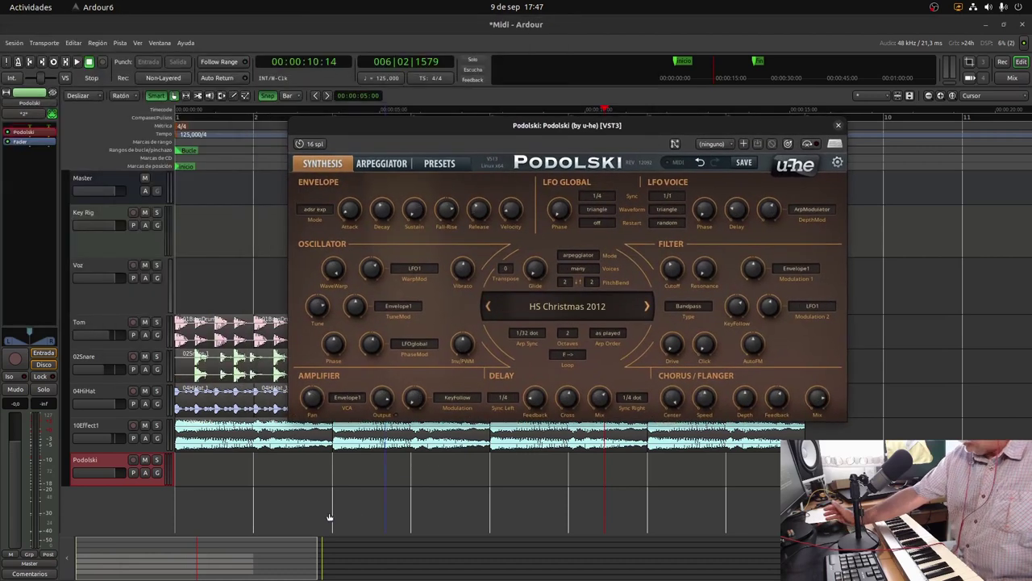
Switch to Carla, examine how the KeyRig 49 port connects to the Podolski MIDI input, and return to Ardour
mouse_move(1, 329)
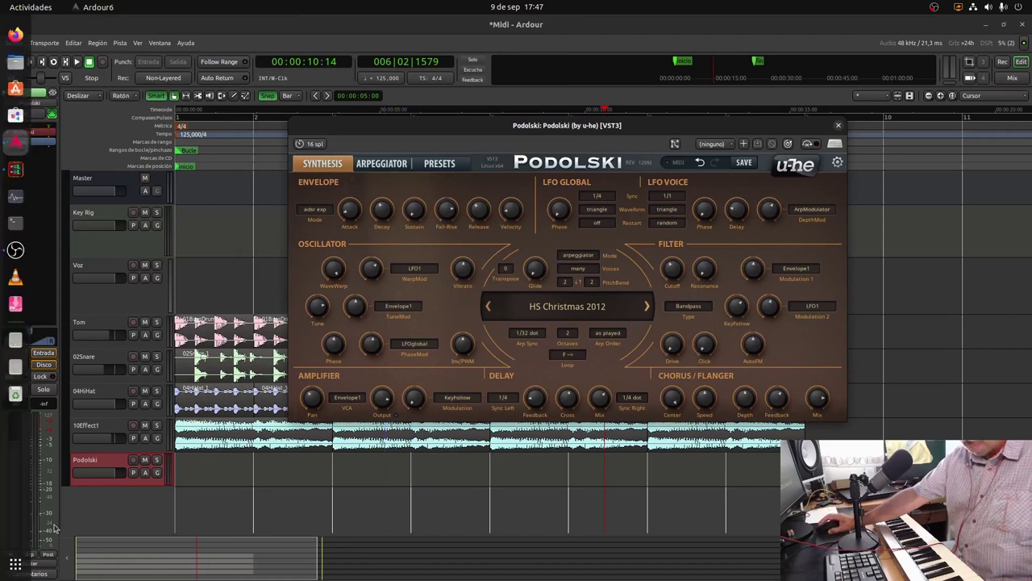
left_click(15, 169)
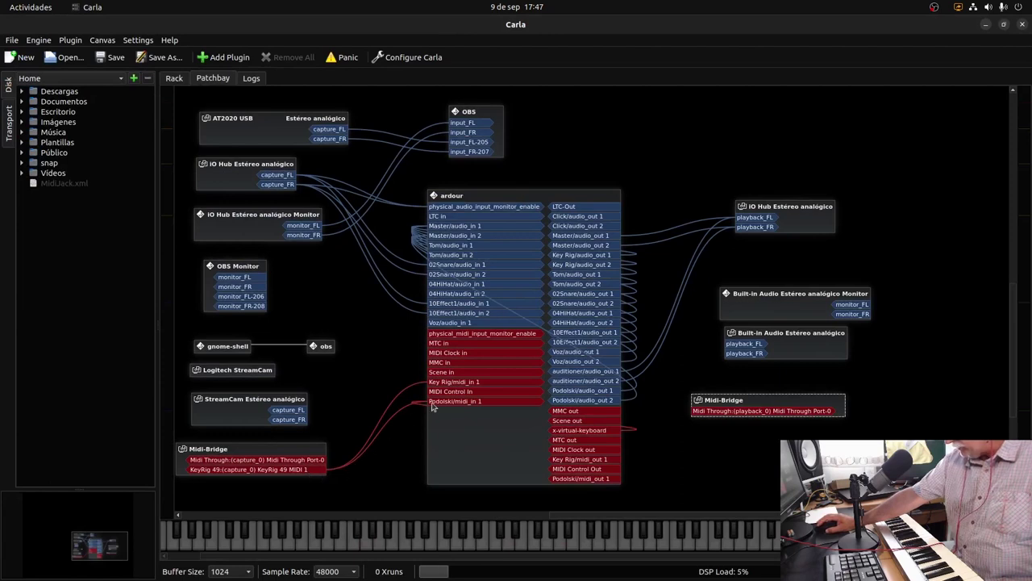
left_click_drag(350, 467, 325, 469)
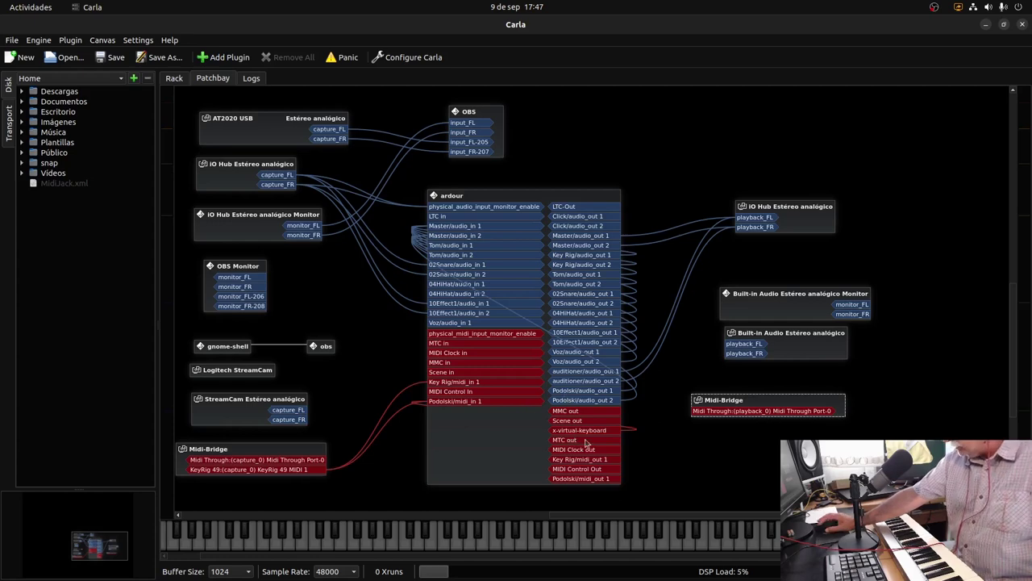
left_click(1021, 27)
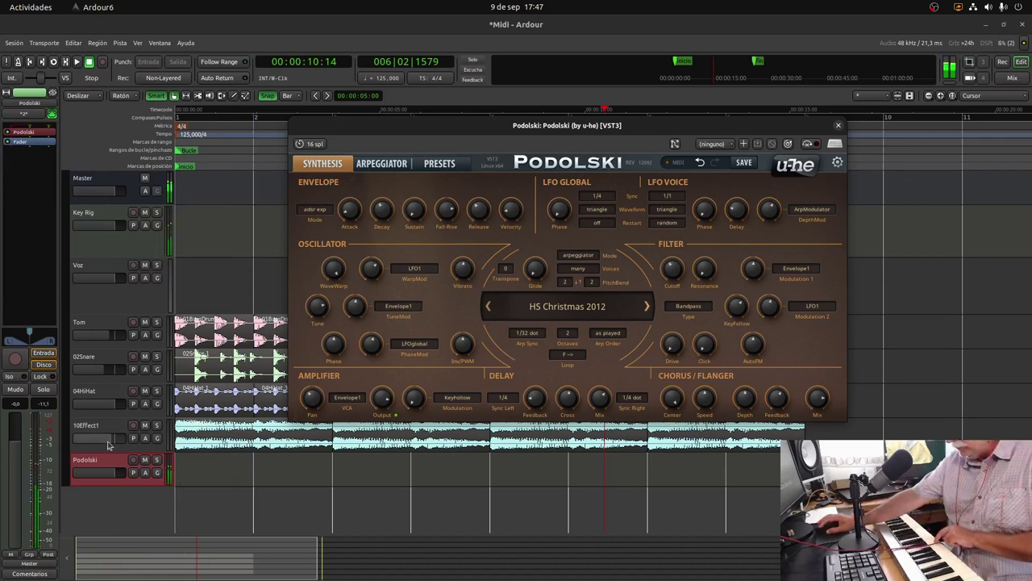
Increase the height of the Podolski track and mute the Key Rig track
left_click_drag(127, 484, 116, 536)
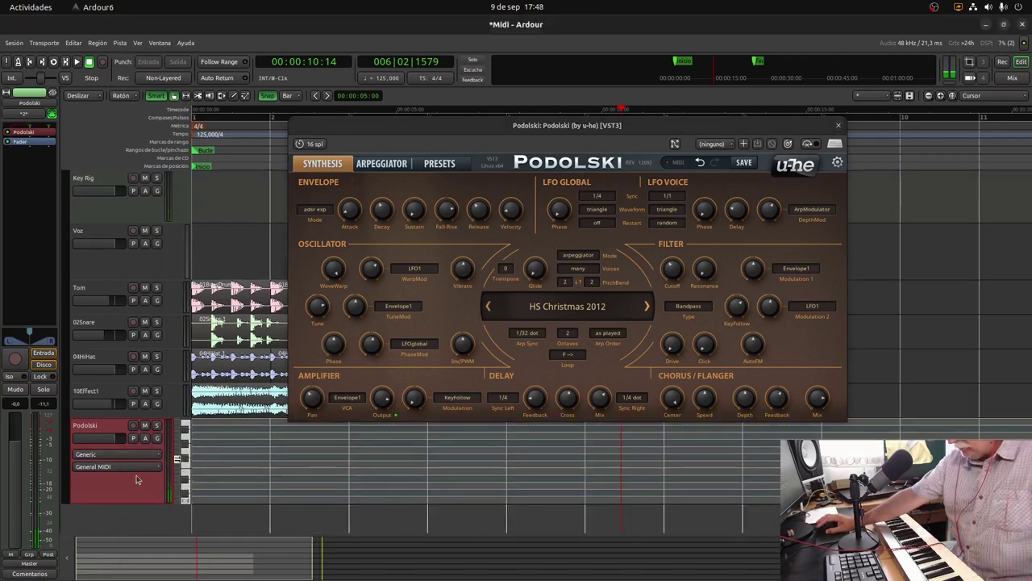
left_click(145, 178)
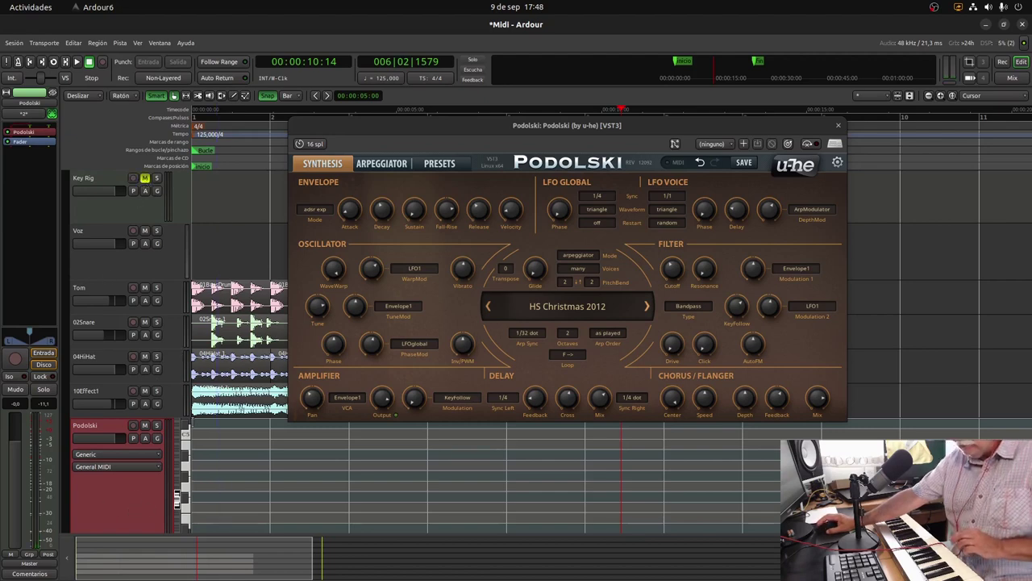
mouse_move(2, 318)
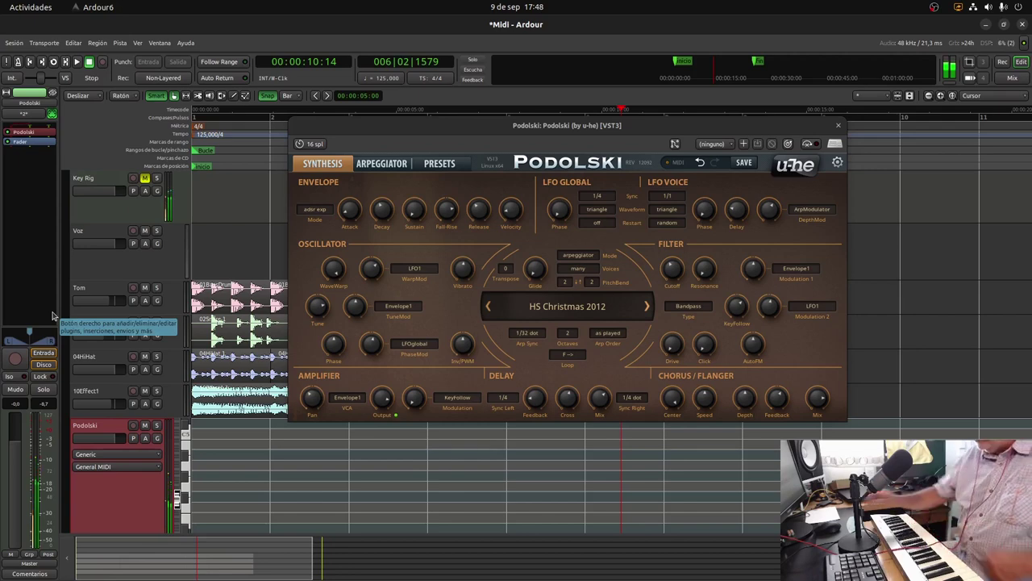
In Carla, disconnect the KeyRig 49 port from the Key Rig MIDI input, and unmute the Key Rig track back in Ardour
mouse_move(2, 150)
left_click(10, 169)
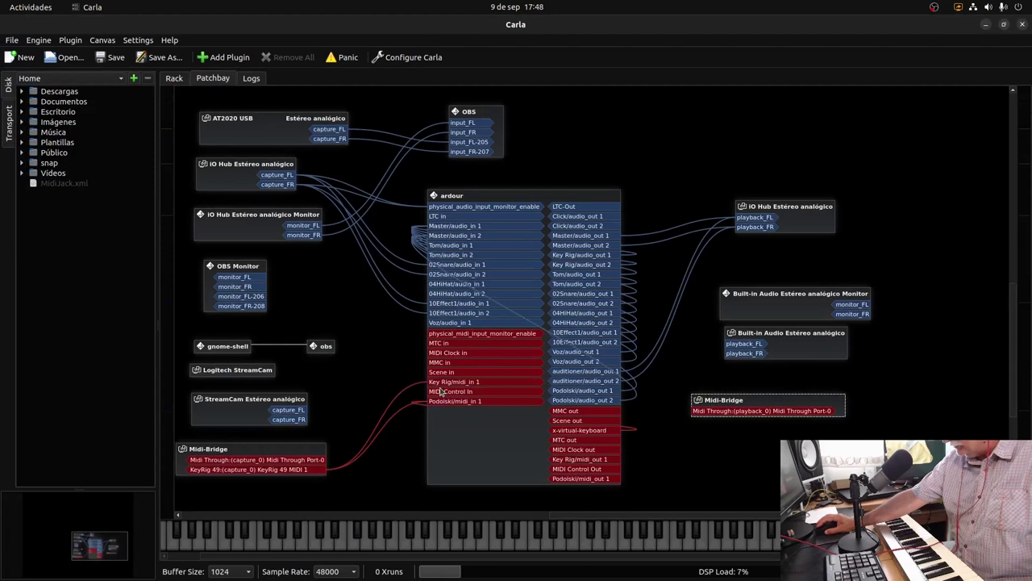
right_click(448, 382)
mouse_move(493, 392)
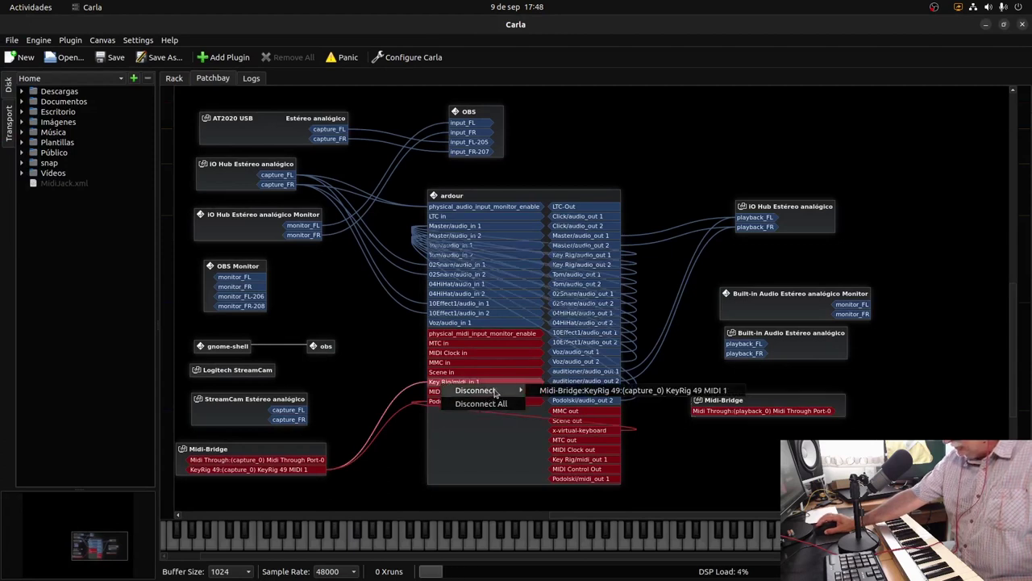
left_click(578, 393)
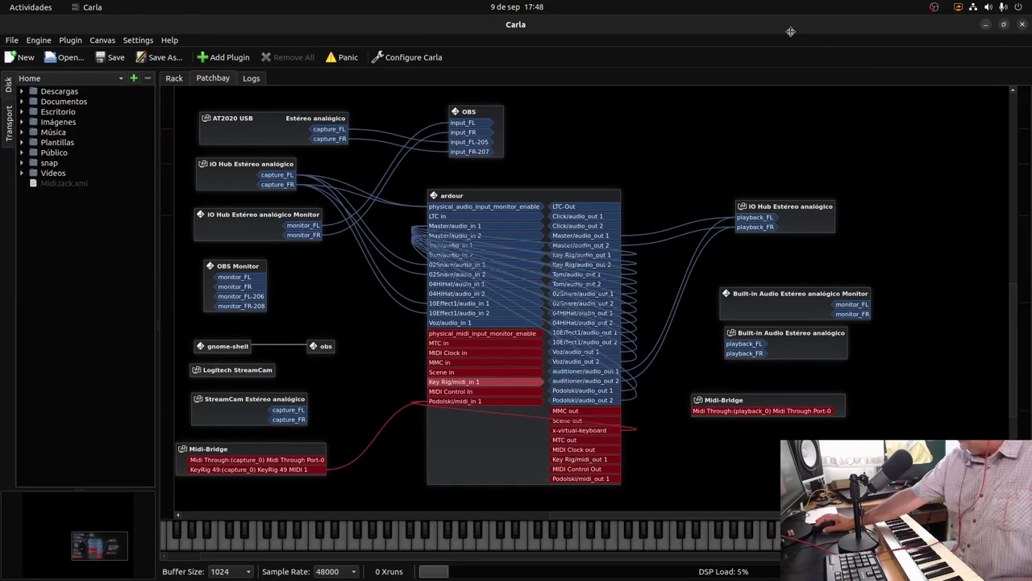
left_click(986, 24)
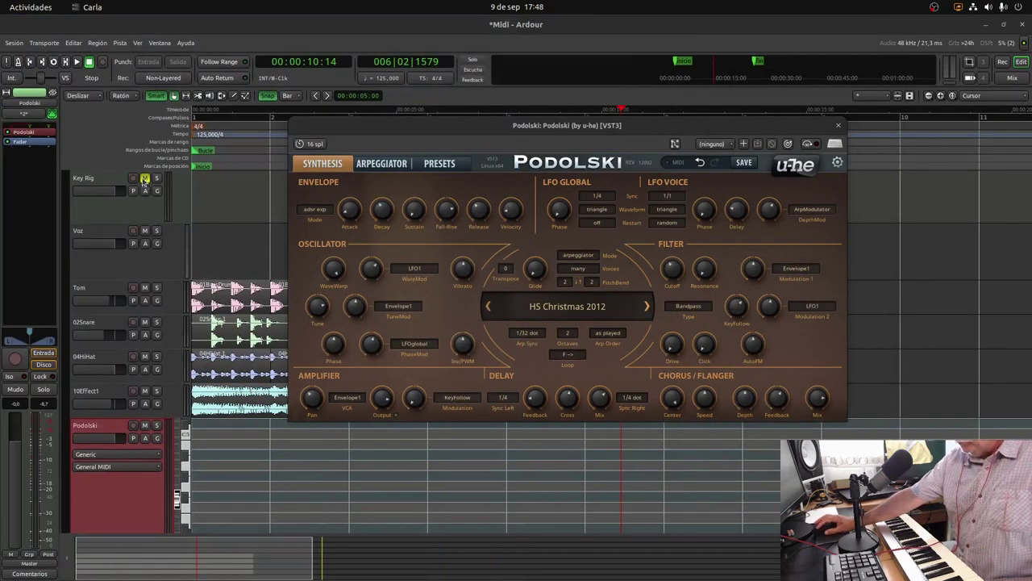
left_click(145, 179)
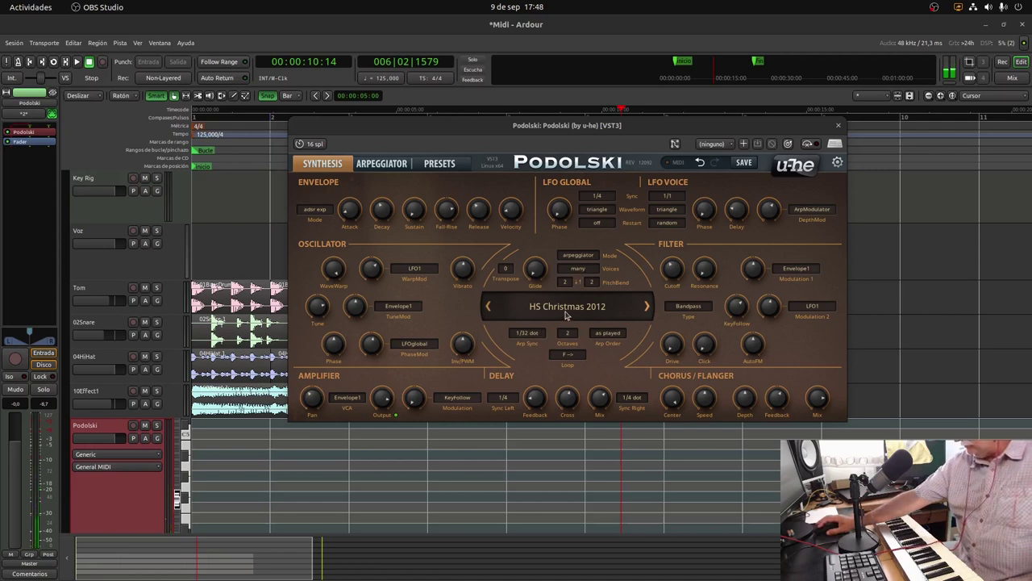
Show Podolski's arpeggiator settings and advance through the presets, trying HS Plectronics and HS Sirius Base, until TAS Dance Lead 1 is loaded
left_click(392, 166)
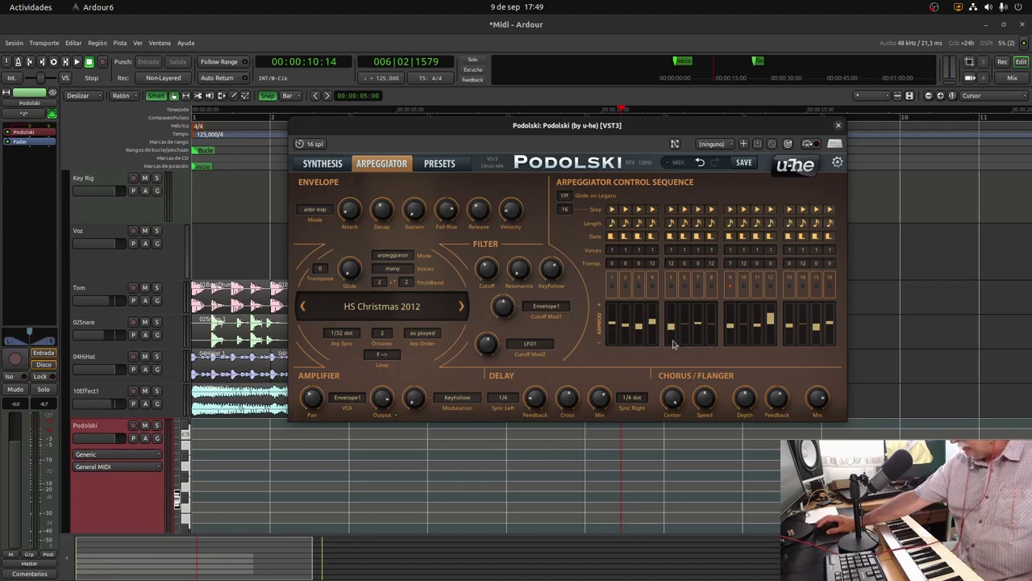
left_click(461, 307)
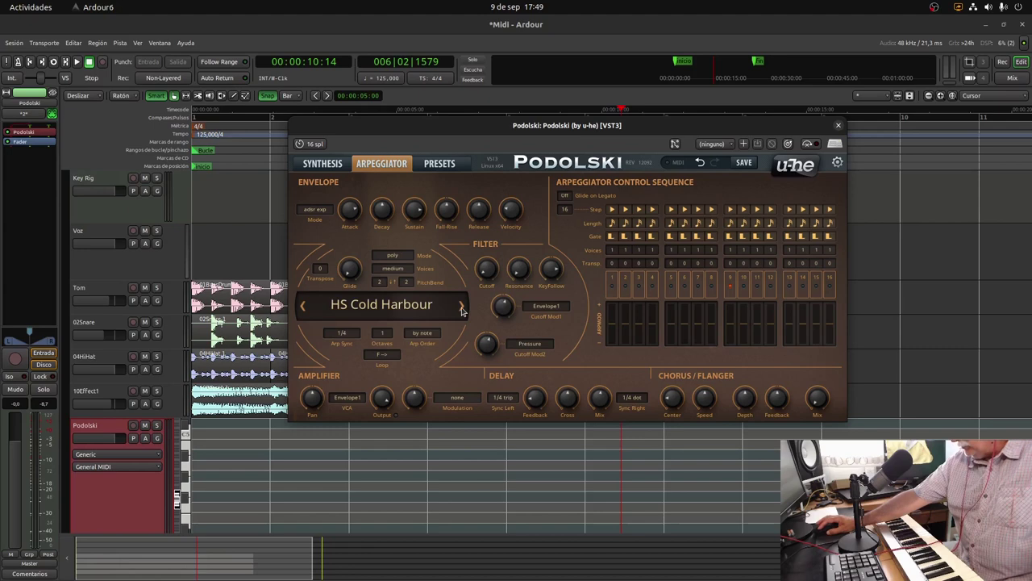
left_click(461, 307)
left_click(461, 307)
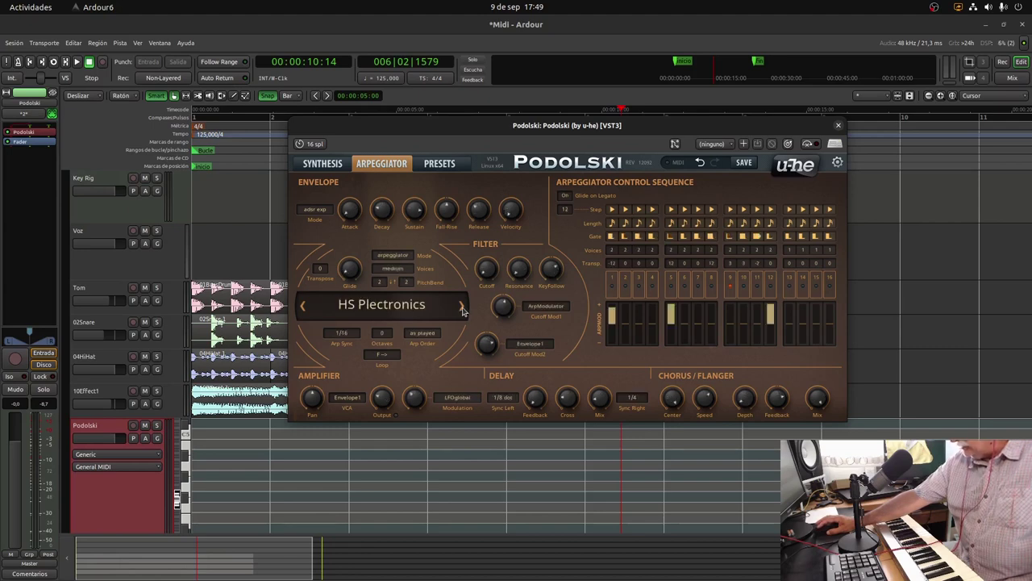
left_click(461, 308)
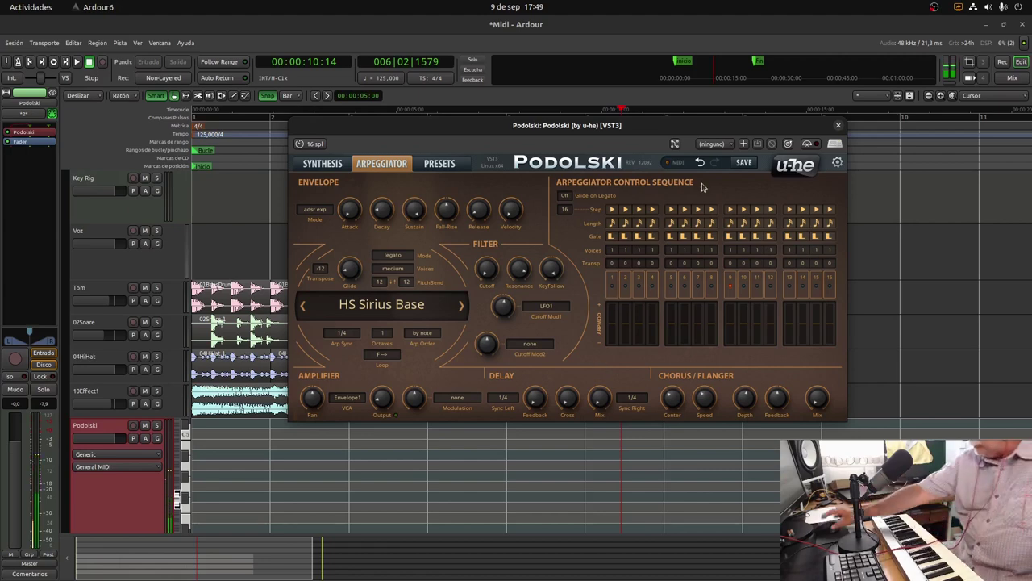
left_click(460, 307)
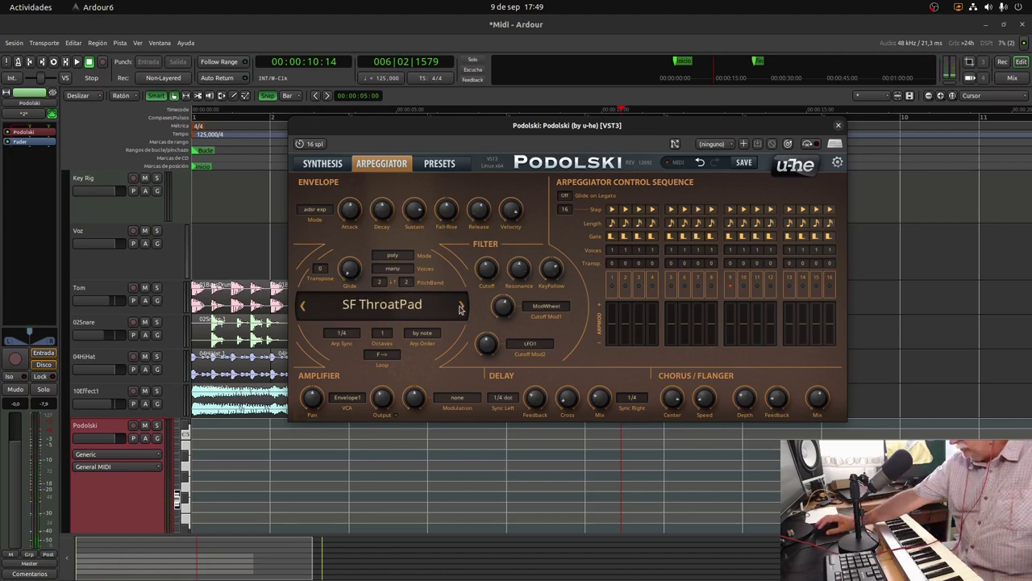
left_click(460, 308)
left_click(461, 308)
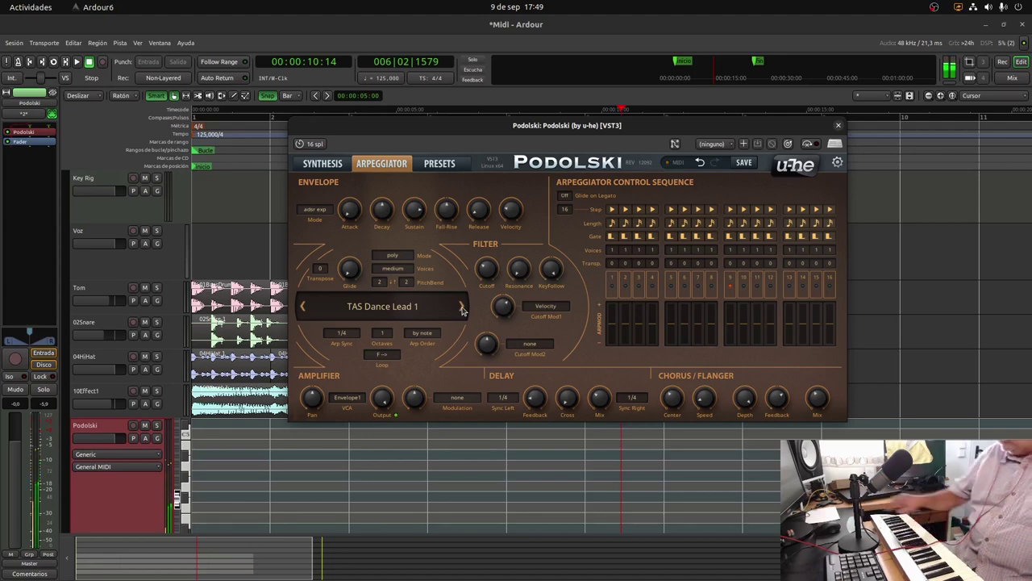
left_click(1005, 75)
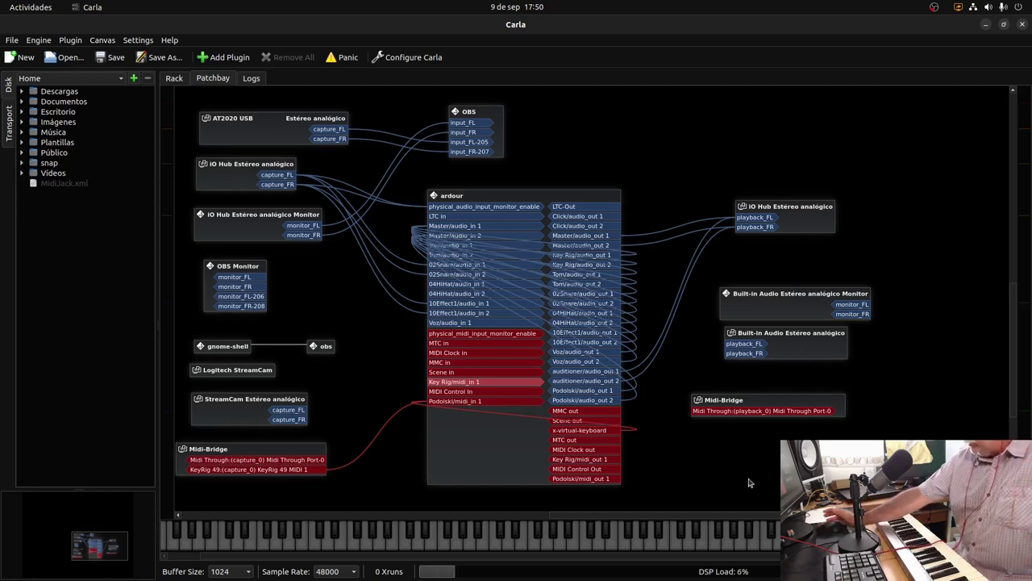
mouse_move(4, 300)
left_click(15, 250)
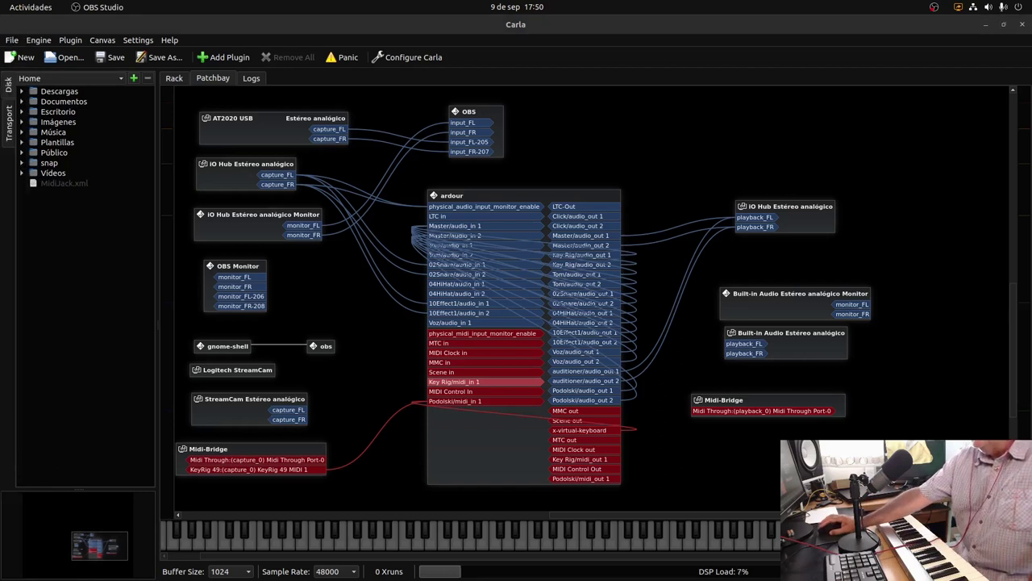